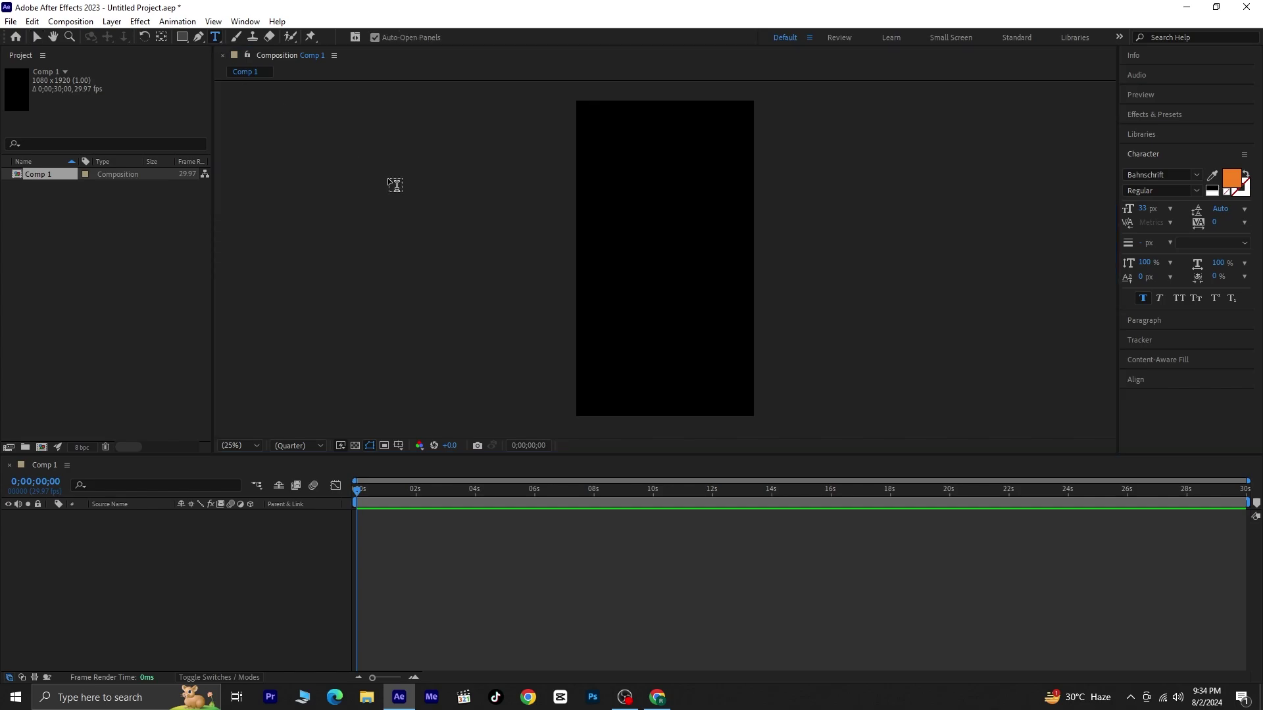
Step: Add the text "Design Harbor Media" in the upper part of the composition and set its font size to 97 px
left_click(613, 210)
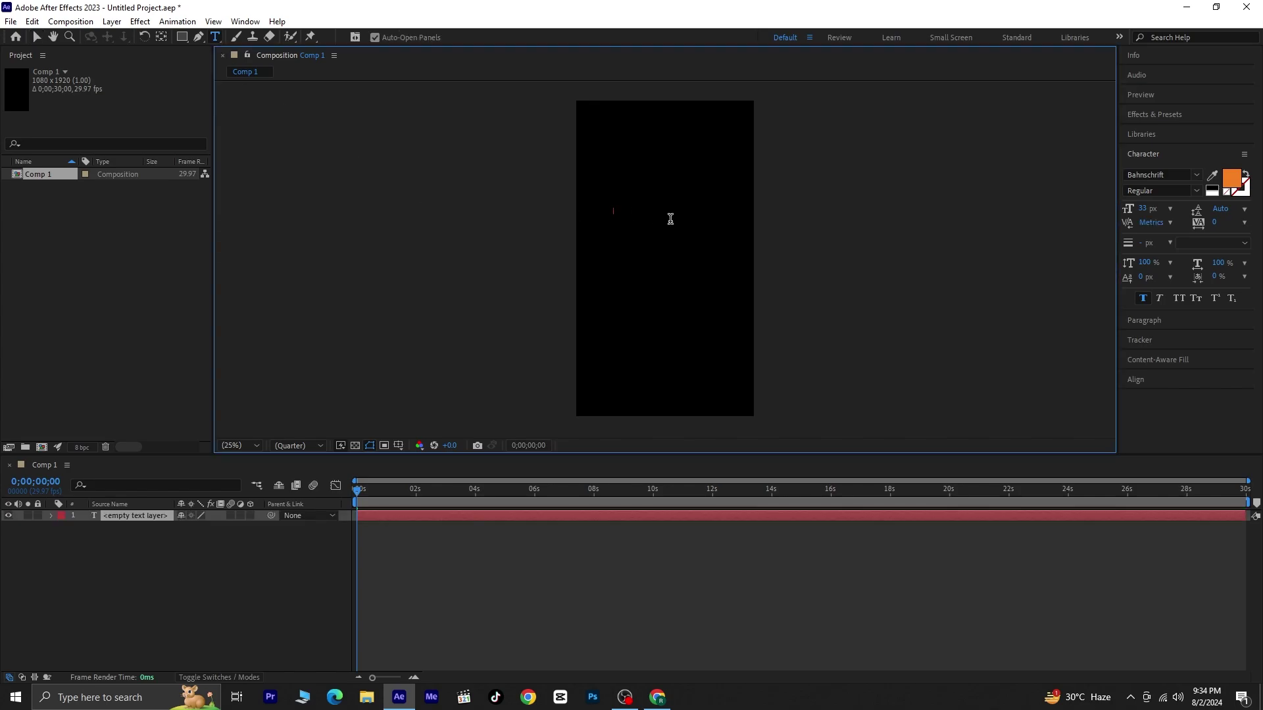
type("Design Harbor Media")
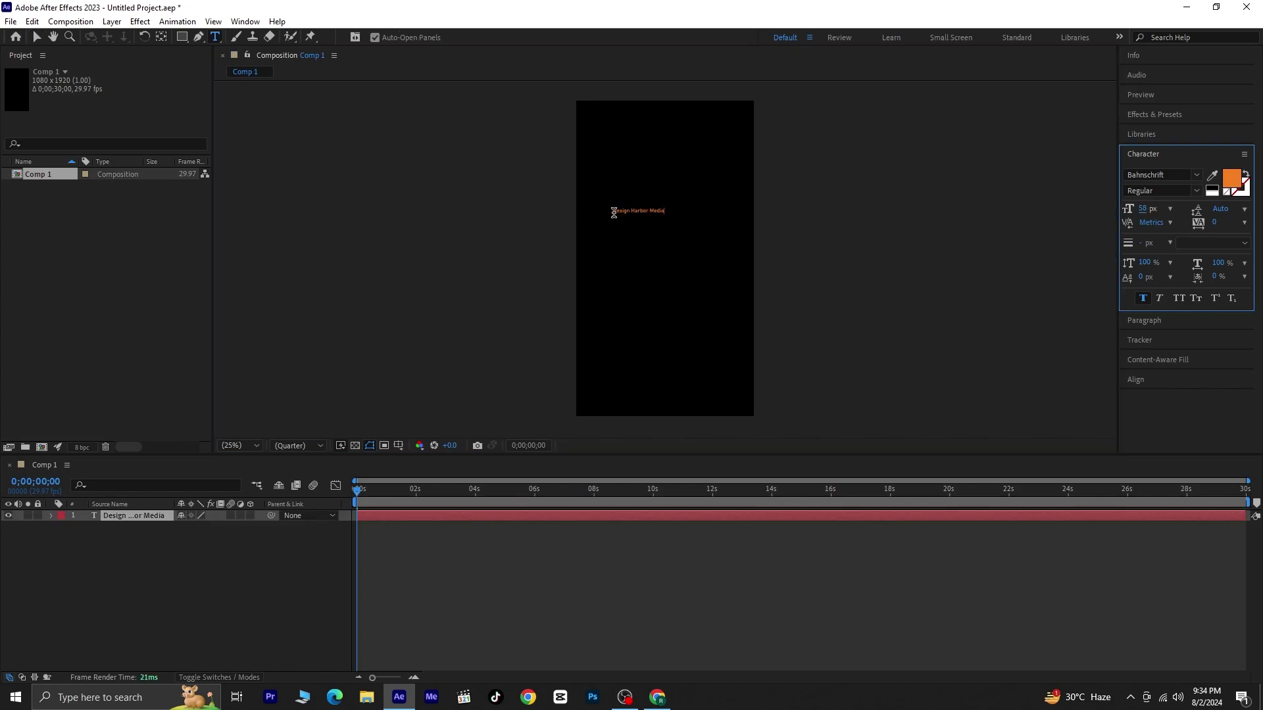
left_click_drag(614, 213, 662, 213)
left_click_drag(1145, 209, 1184, 209)
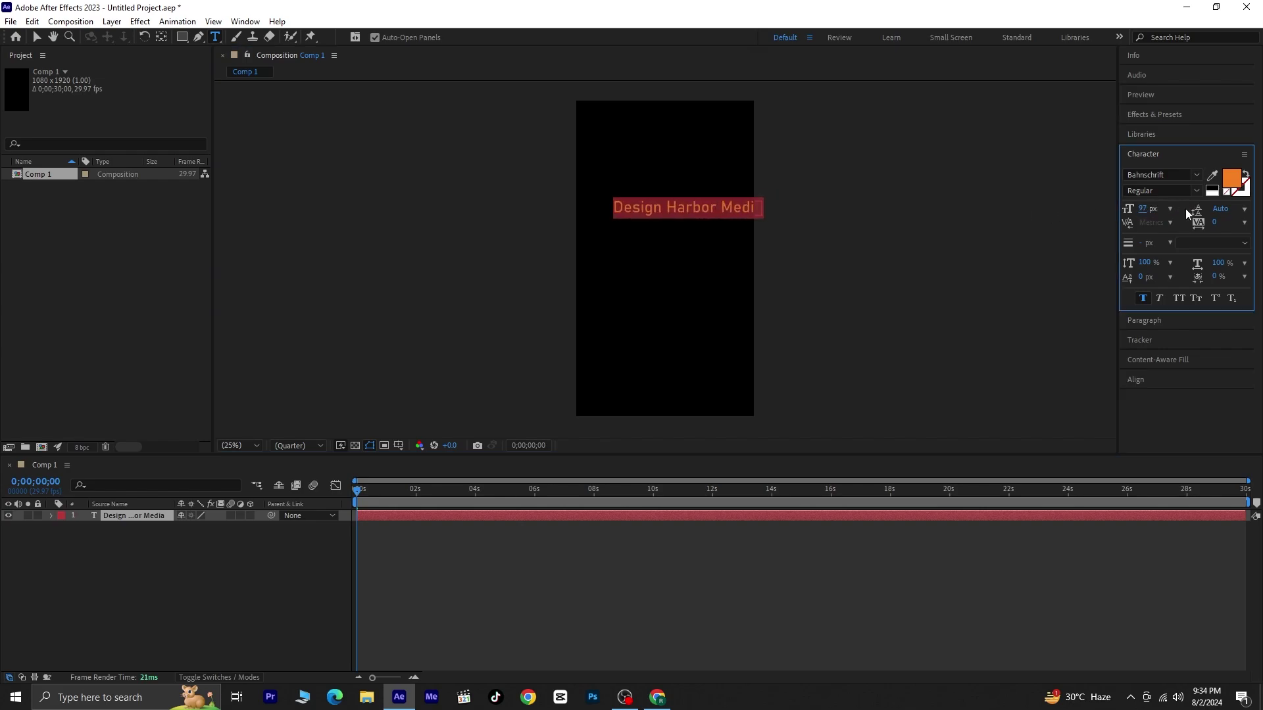
Step: Align the "Design Harbor Media" text layer to the horizontal centre of the composition
key("v")
left_click(1159, 379)
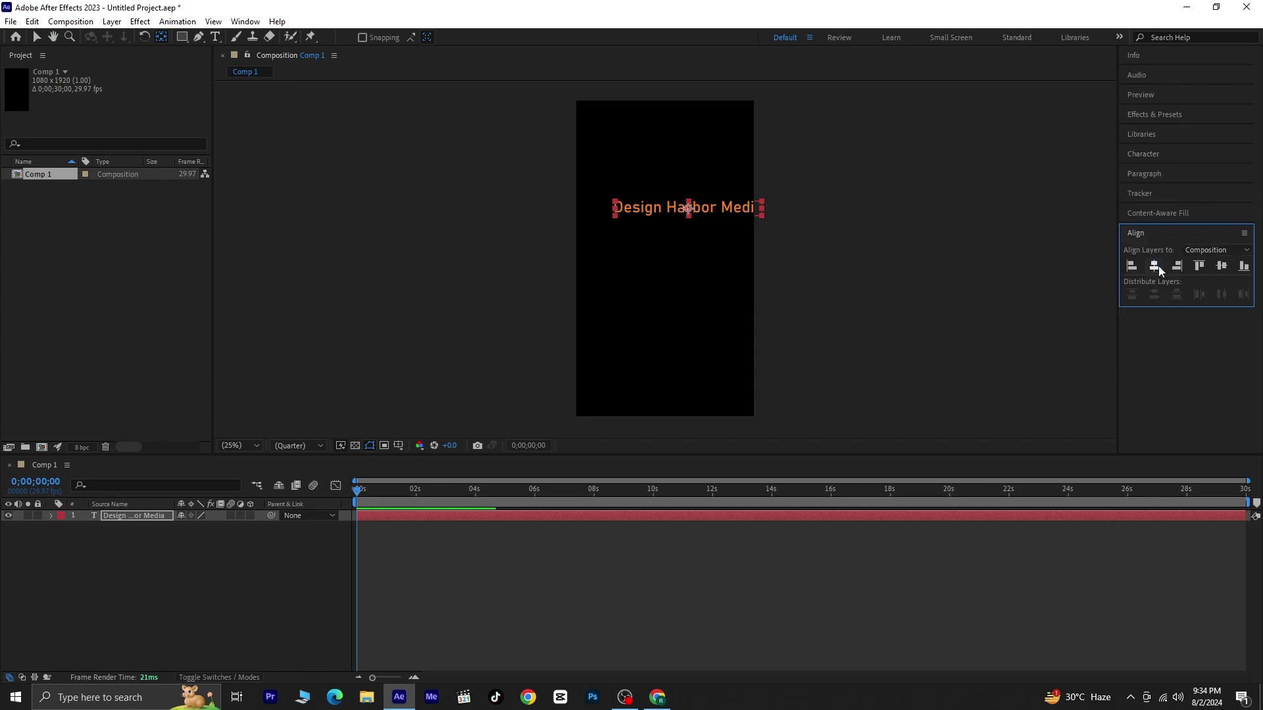
left_click(1155, 266)
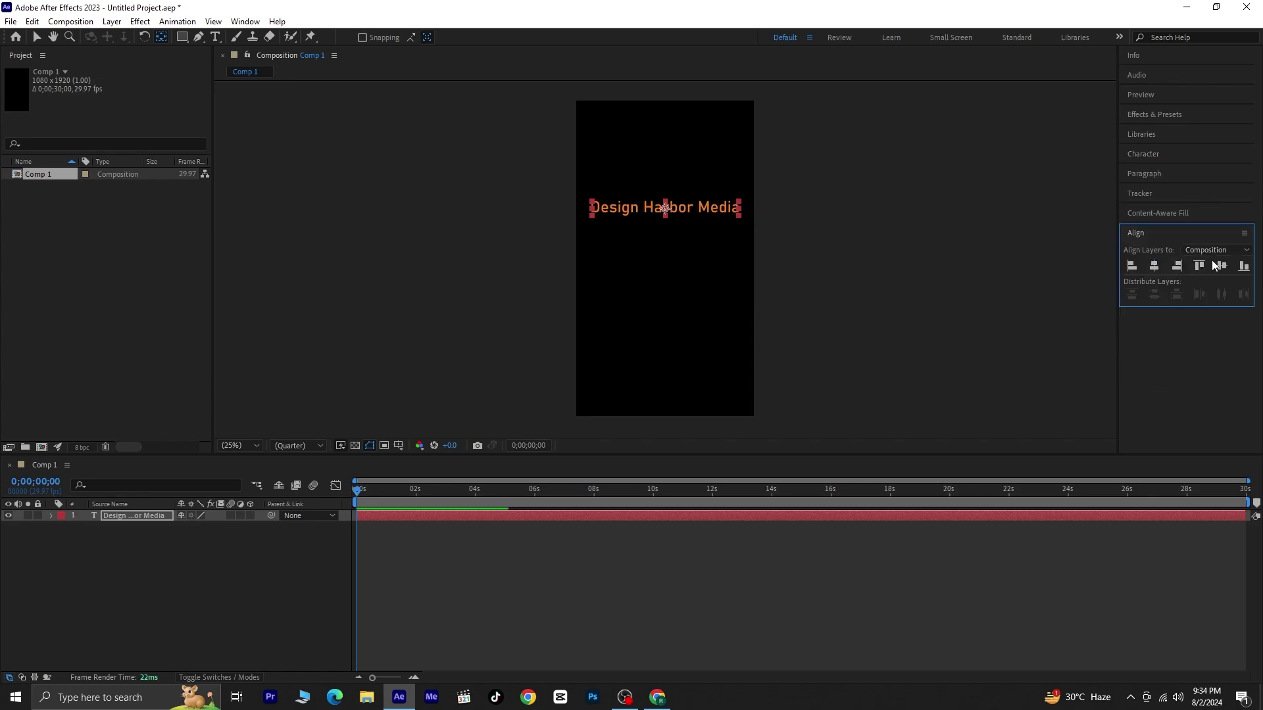
Step: Break the title text so that "Media" sits on a second line below "Design Harbor"
left_click(214, 37)
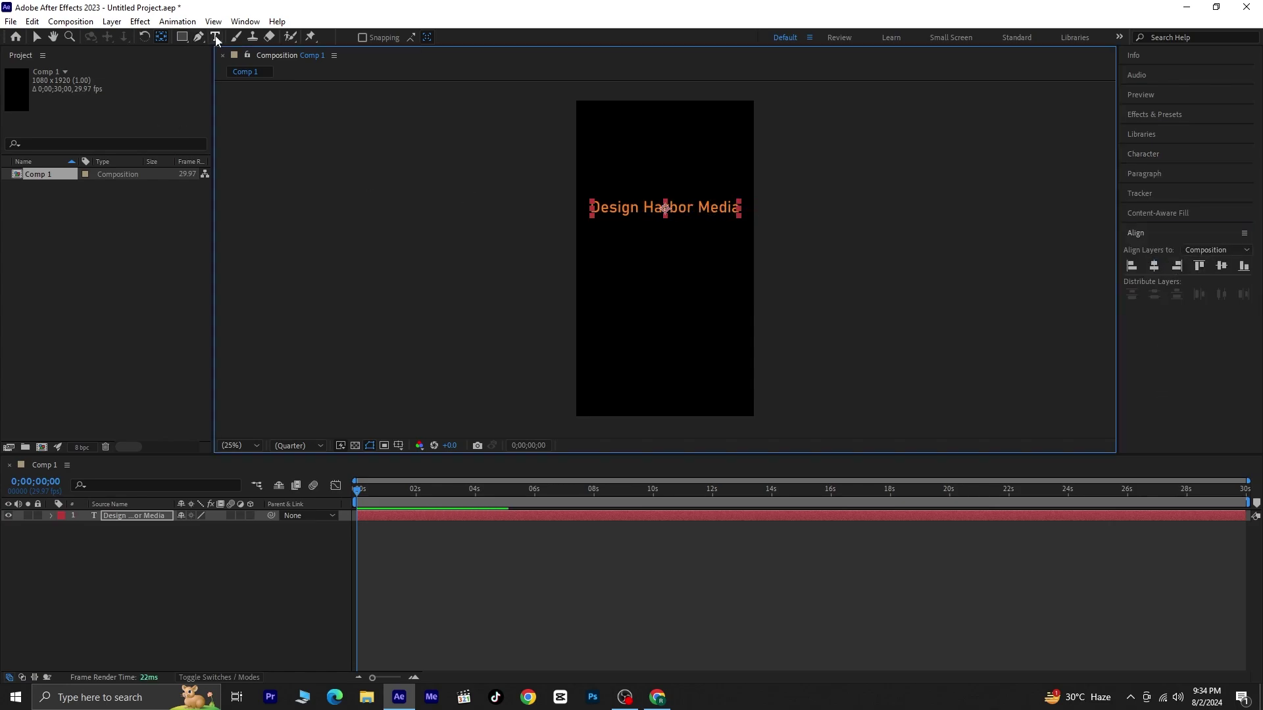
left_click(699, 208)
key("BackSpace")
key("Return")
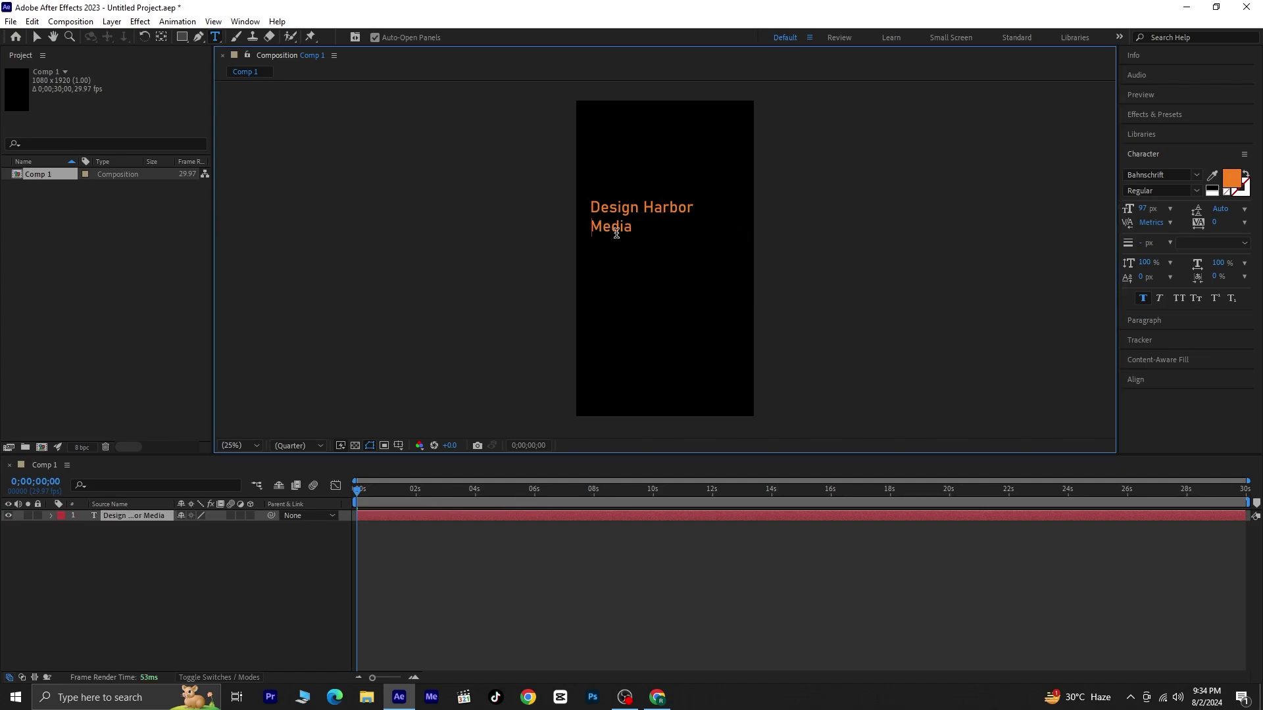
Step: Change the fill colour of the word "Media" to white (FFFFFF)
left_click_drag(630, 226, 590, 226)
left_click(1231, 179)
left_click_drag(560, 295, 449, 248)
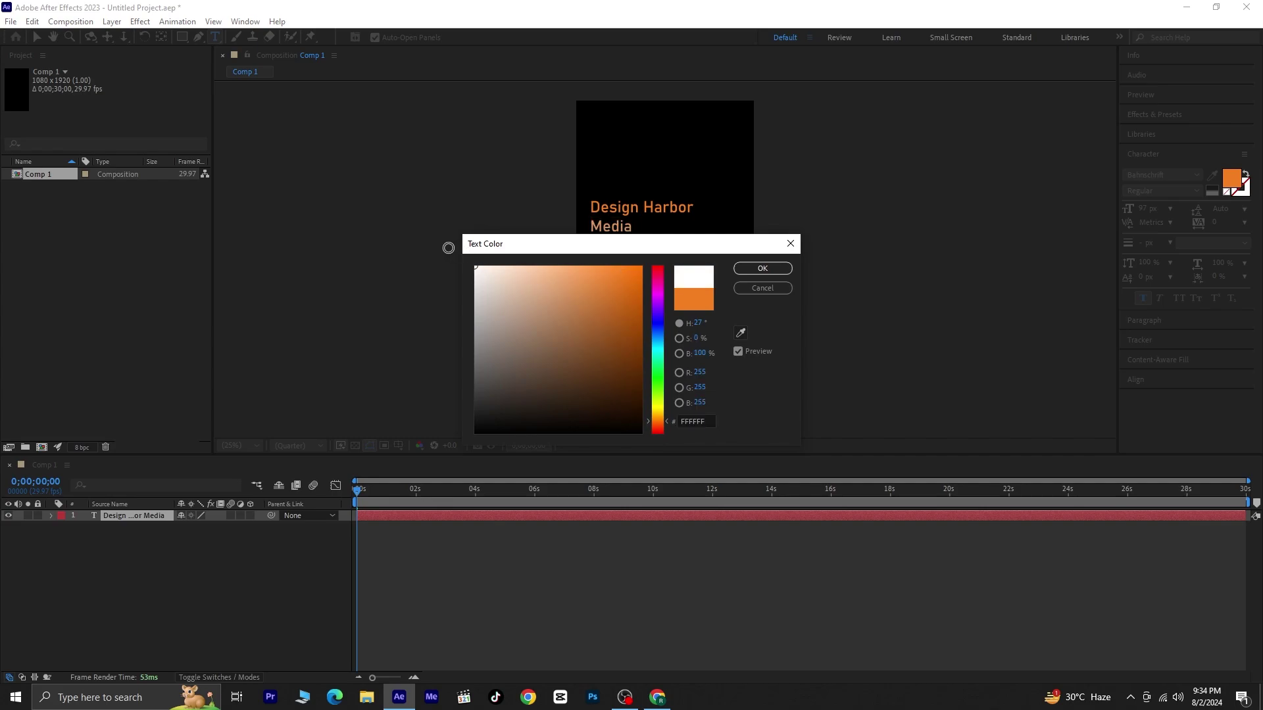
left_click(763, 269)
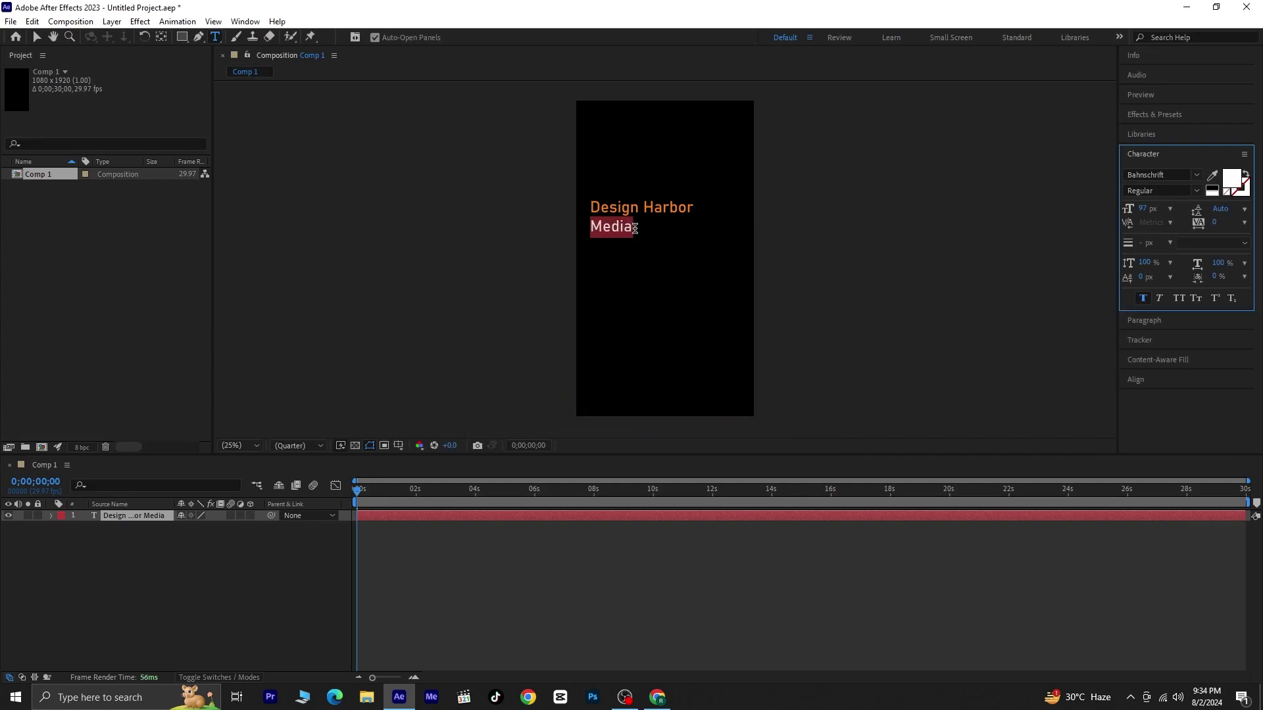
Step: Centre-align the paragraph for both lines of the title text
left_click_drag(633, 227, 590, 205)
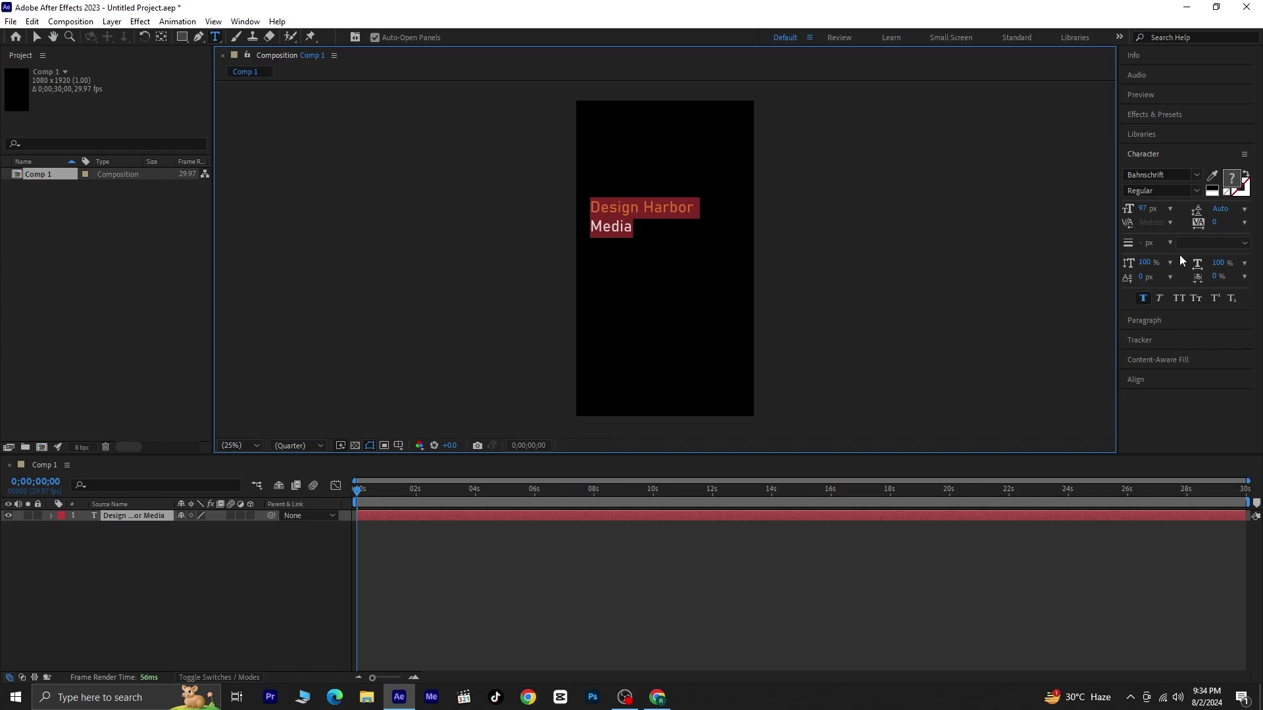
left_click(1149, 322)
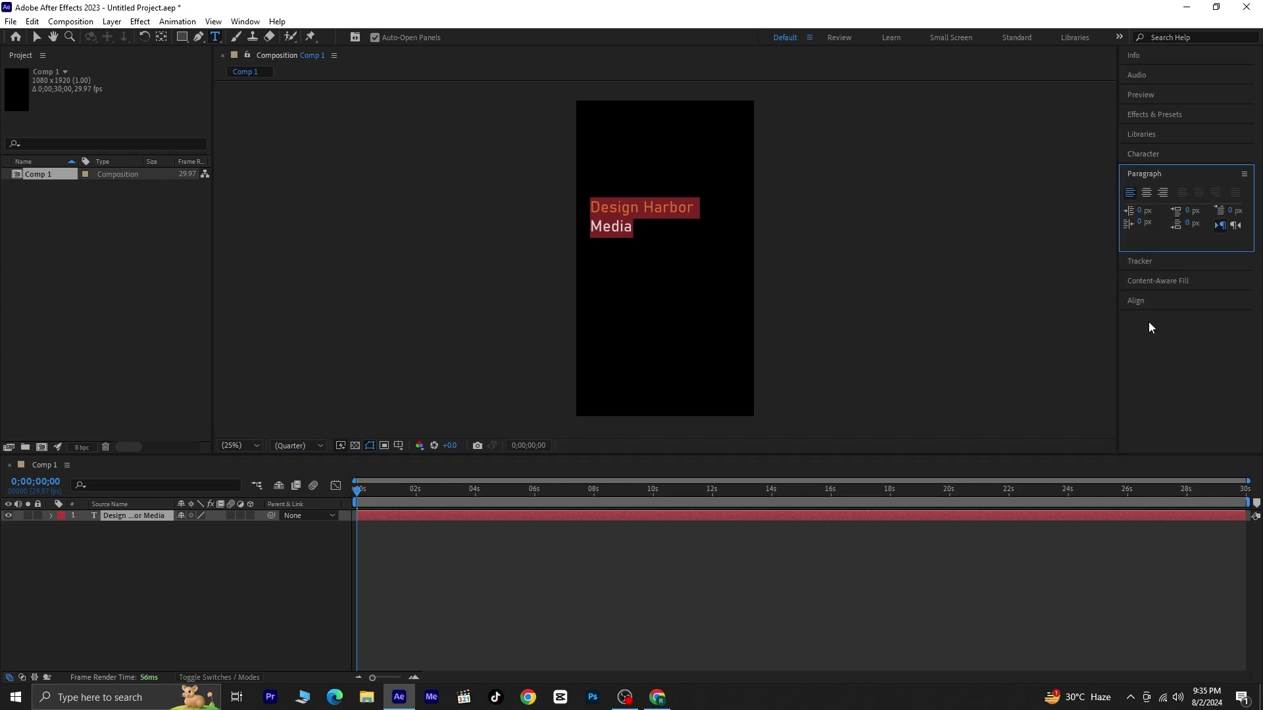
left_click(1143, 194)
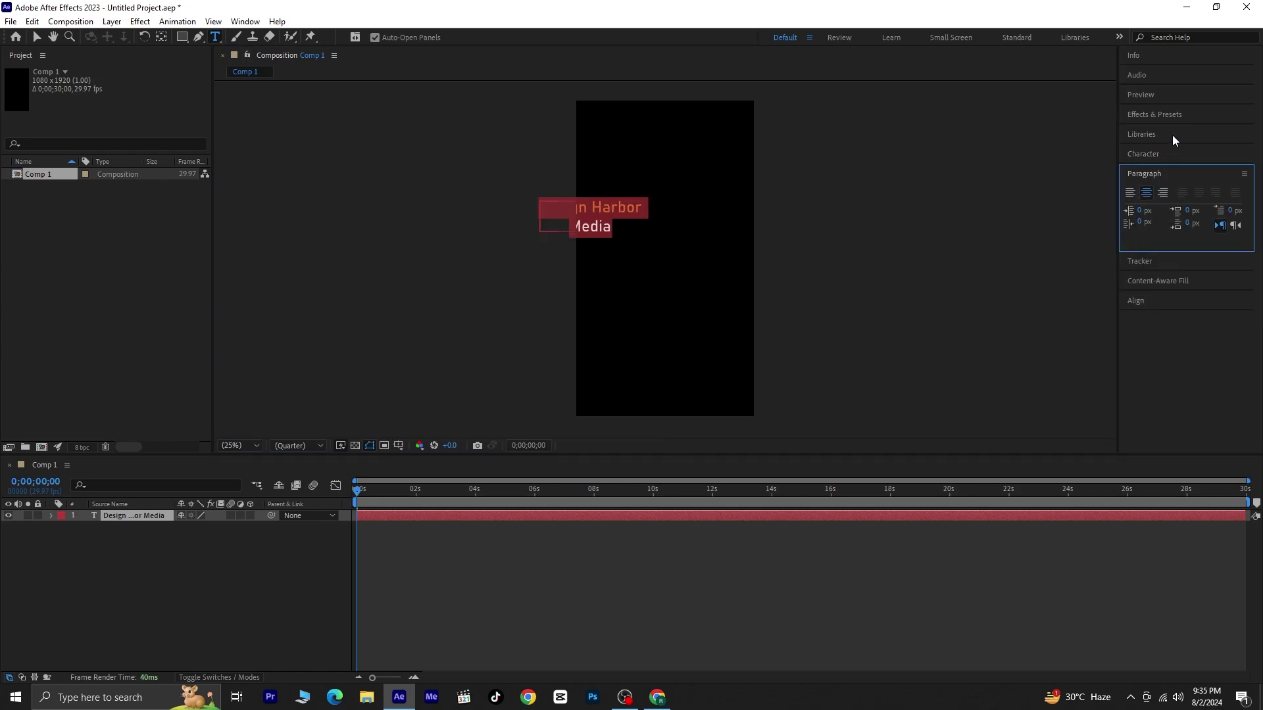
Step: Centre the title layer horizontally and vertically in the composition and move its anchor point to the layer's centre
left_click(1138, 300)
left_click(1154, 266)
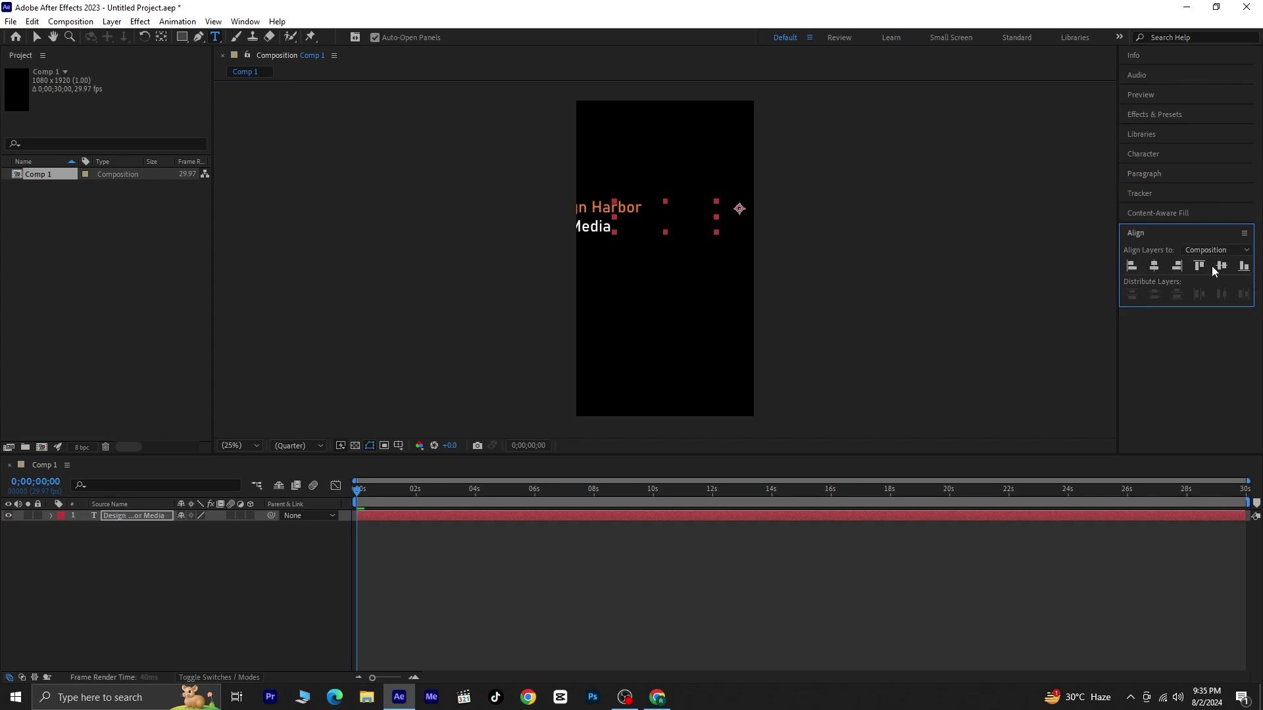
left_click(1222, 266)
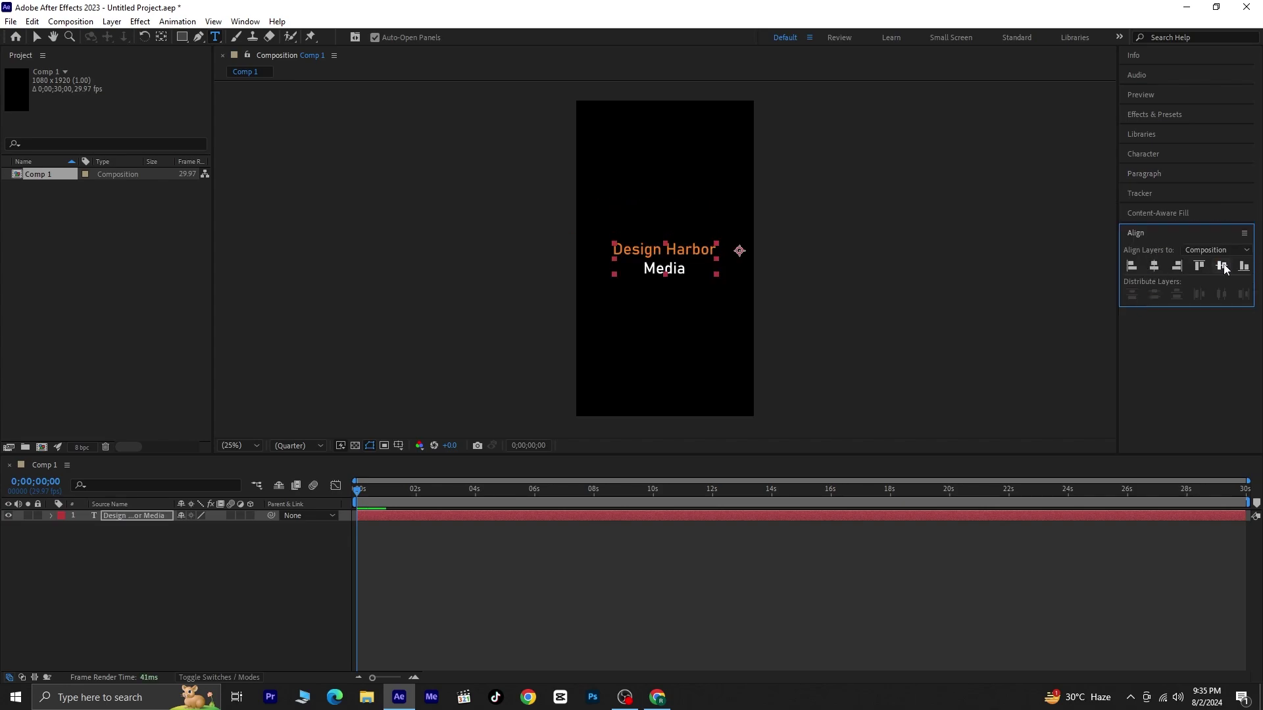
left_click(161, 37)
key("ctrl+alt+Home")
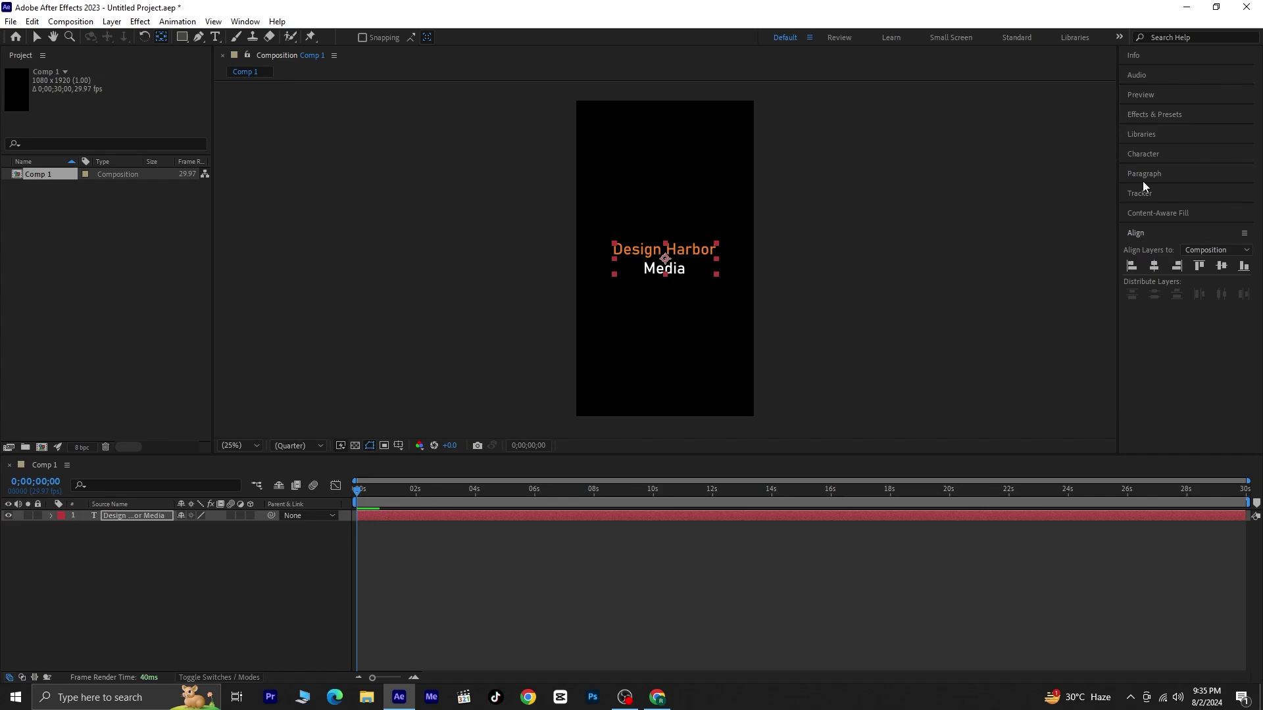
Step: Apply All Caps to the title text and set its leading to 92 px
left_click(1156, 157)
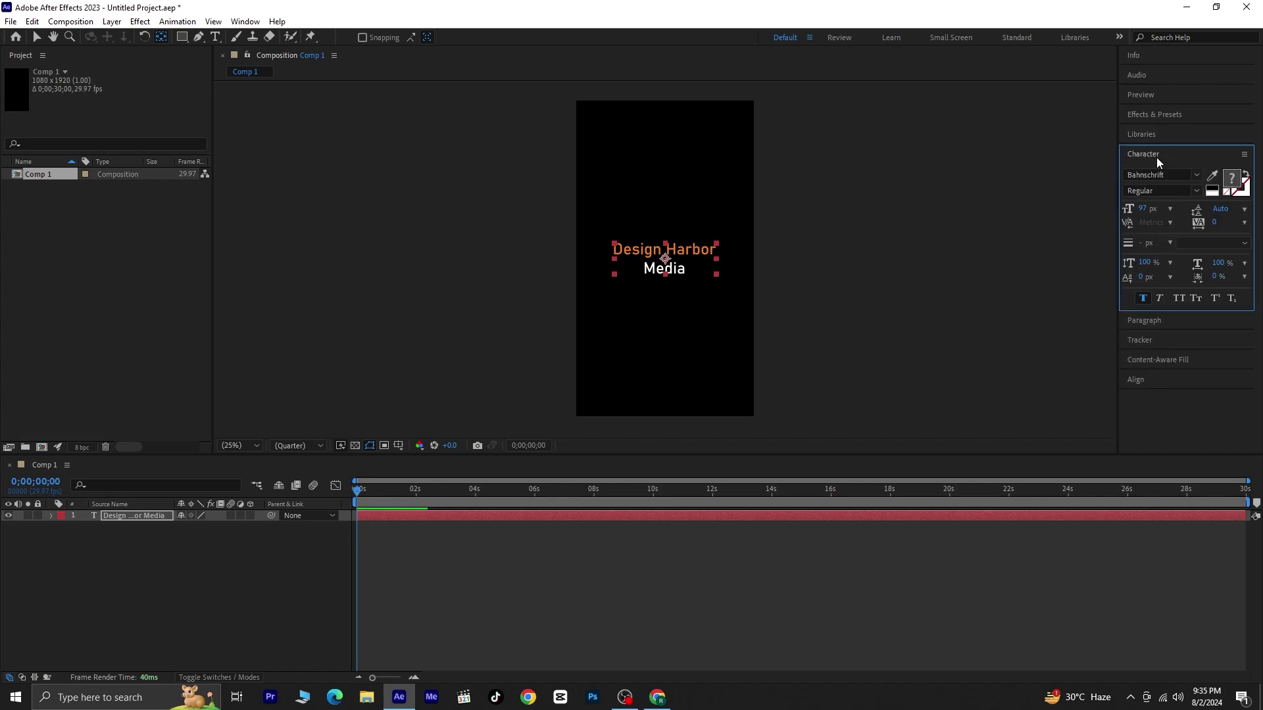
left_click(1178, 298)
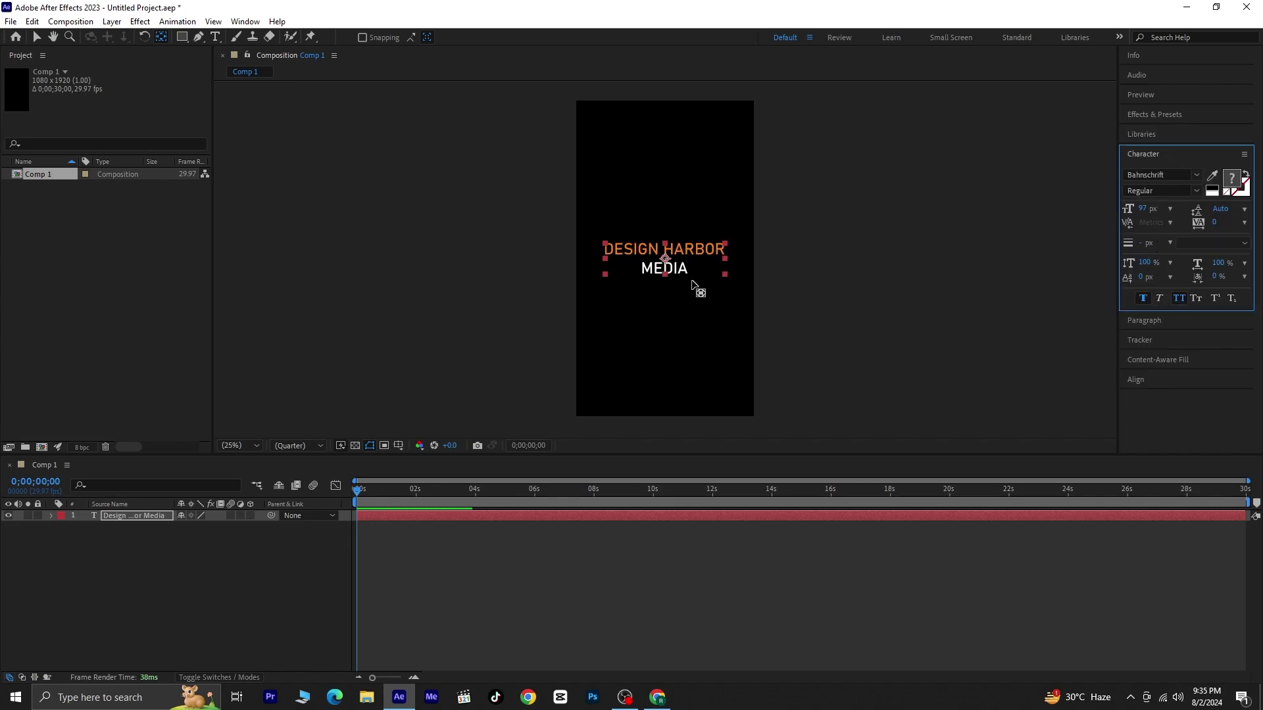
key("period")
left_click(220, 37)
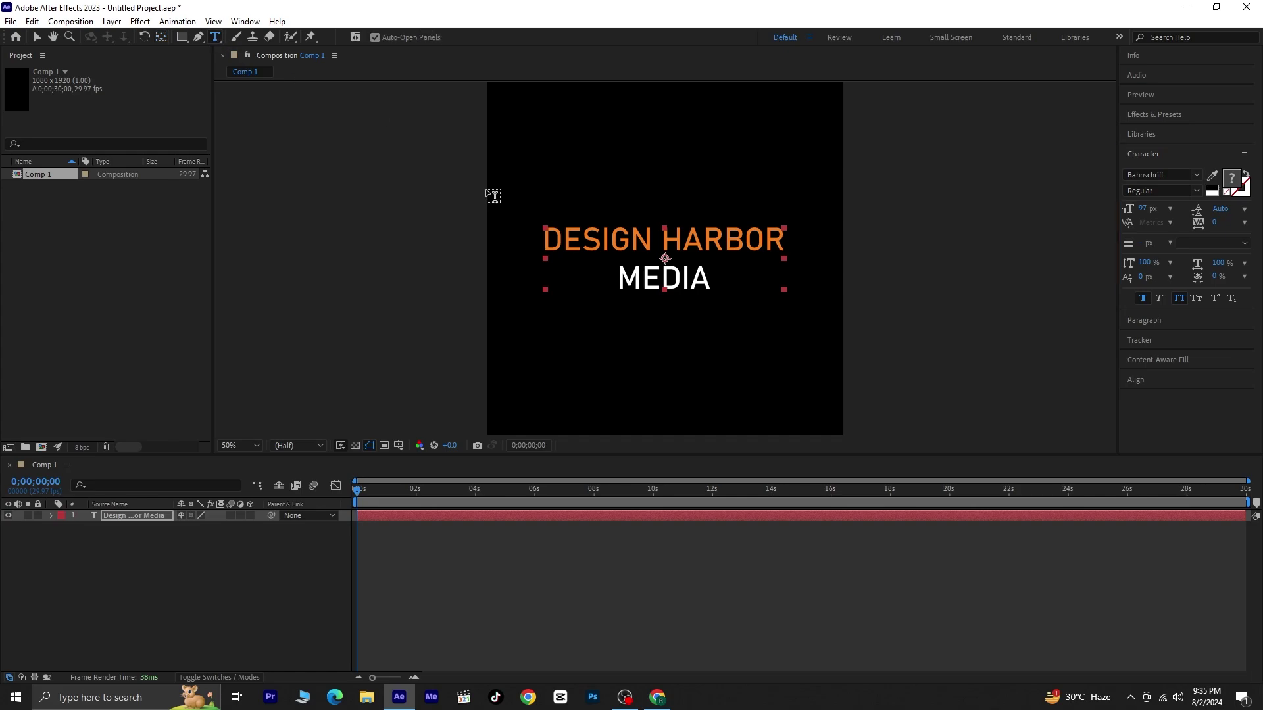
left_click_drag(548, 234, 733, 306)
left_click_drag(1220, 207, 1261, 211)
left_click(37, 37)
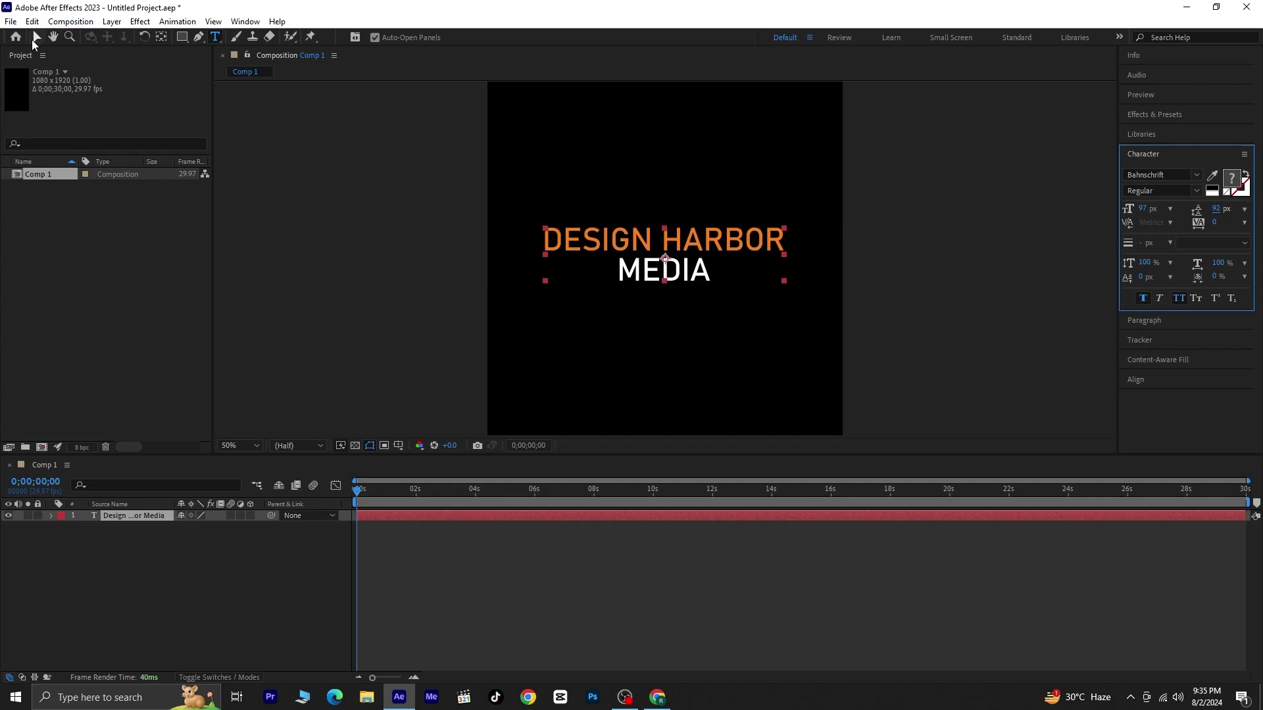
scroll(744, 273, "down", 2)
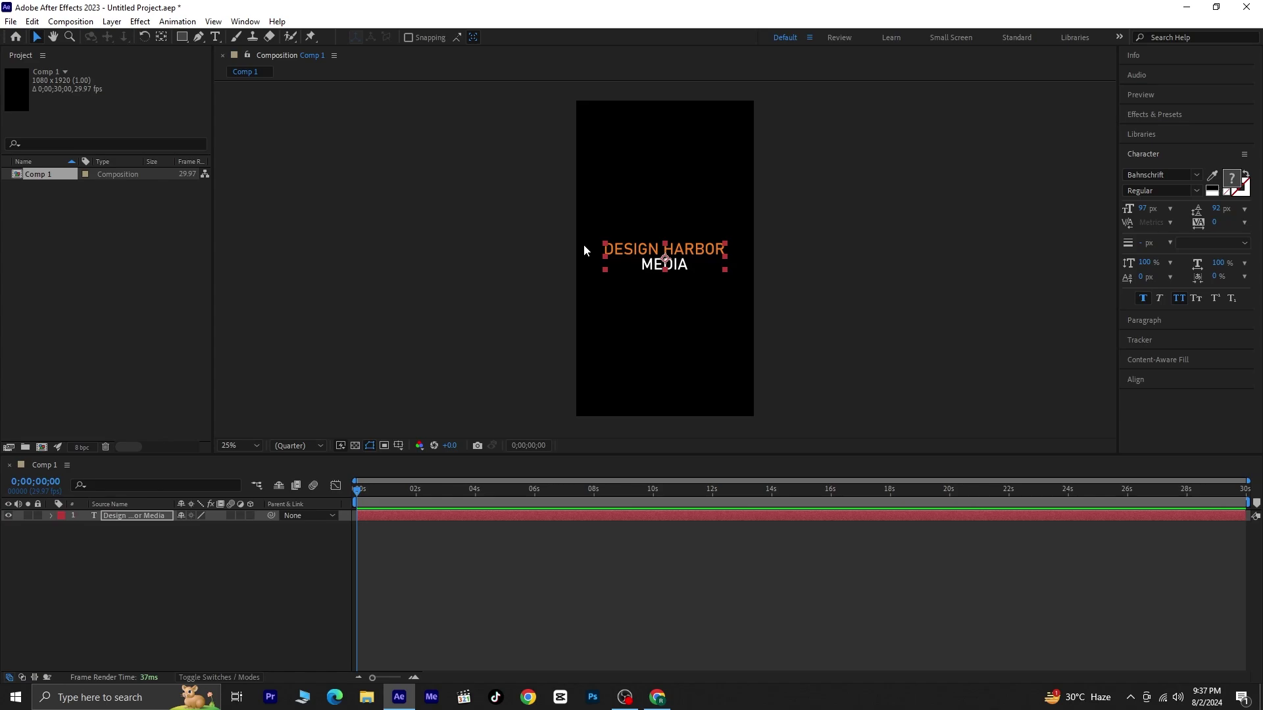
Step: Create a separate text layer above the title reading "Where Creativity Meets Excellence"
left_click(654, 228)
left_click(215, 37)
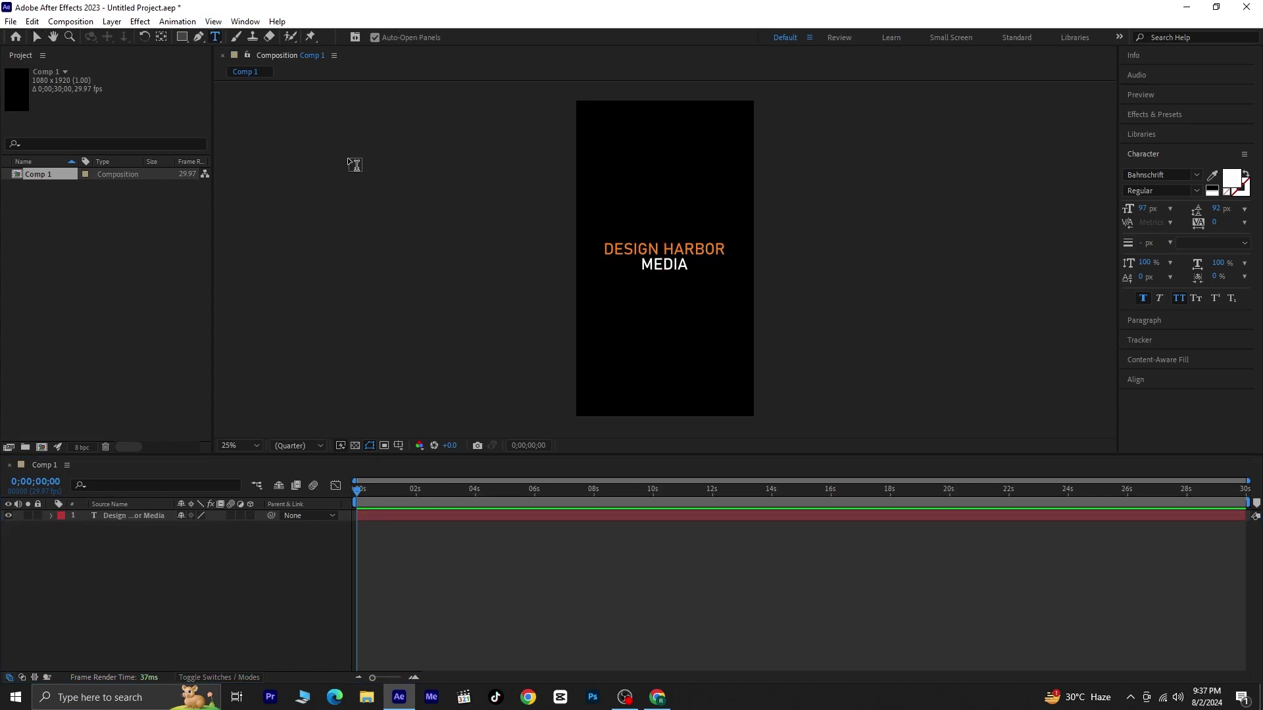
left_click(615, 196)
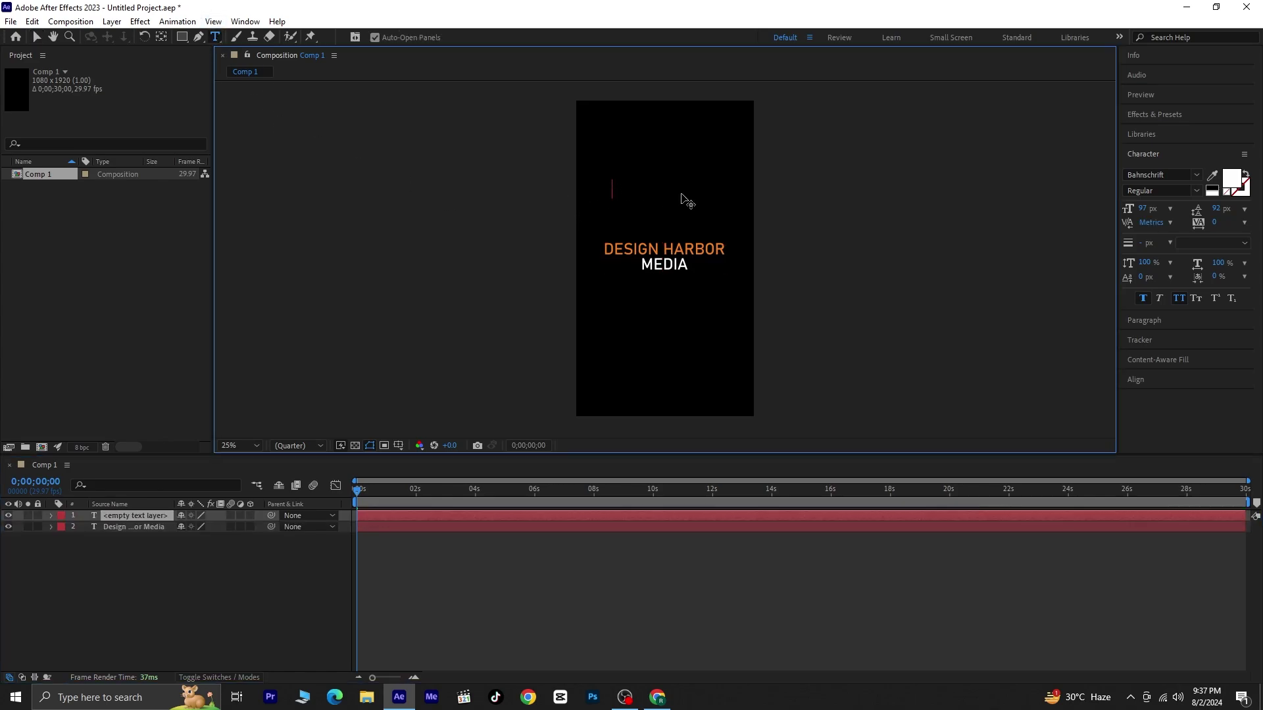
type("Where Creativity Meets Excellence")
Step: Set the font size of the "Where Creativity Meets Excellence" tagline to 40 px
left_click_drag(759, 187, 467, 187)
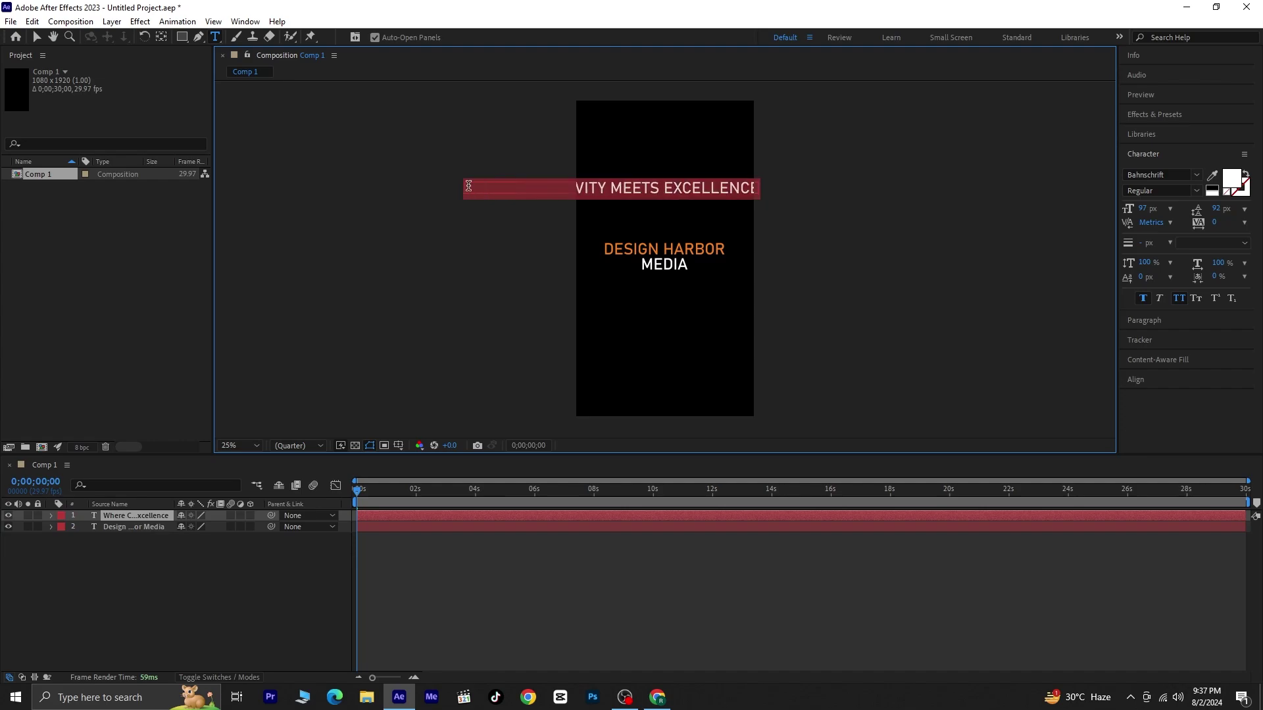
left_click(1170, 209)
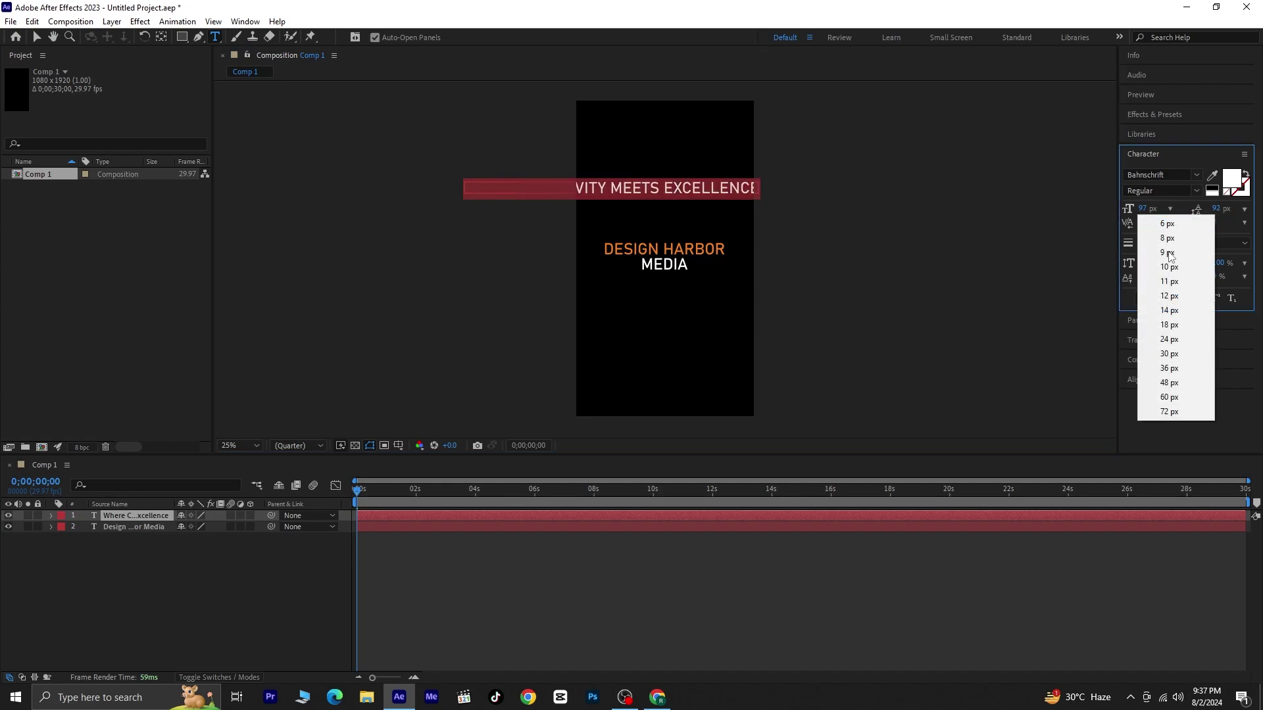
left_click(1181, 353)
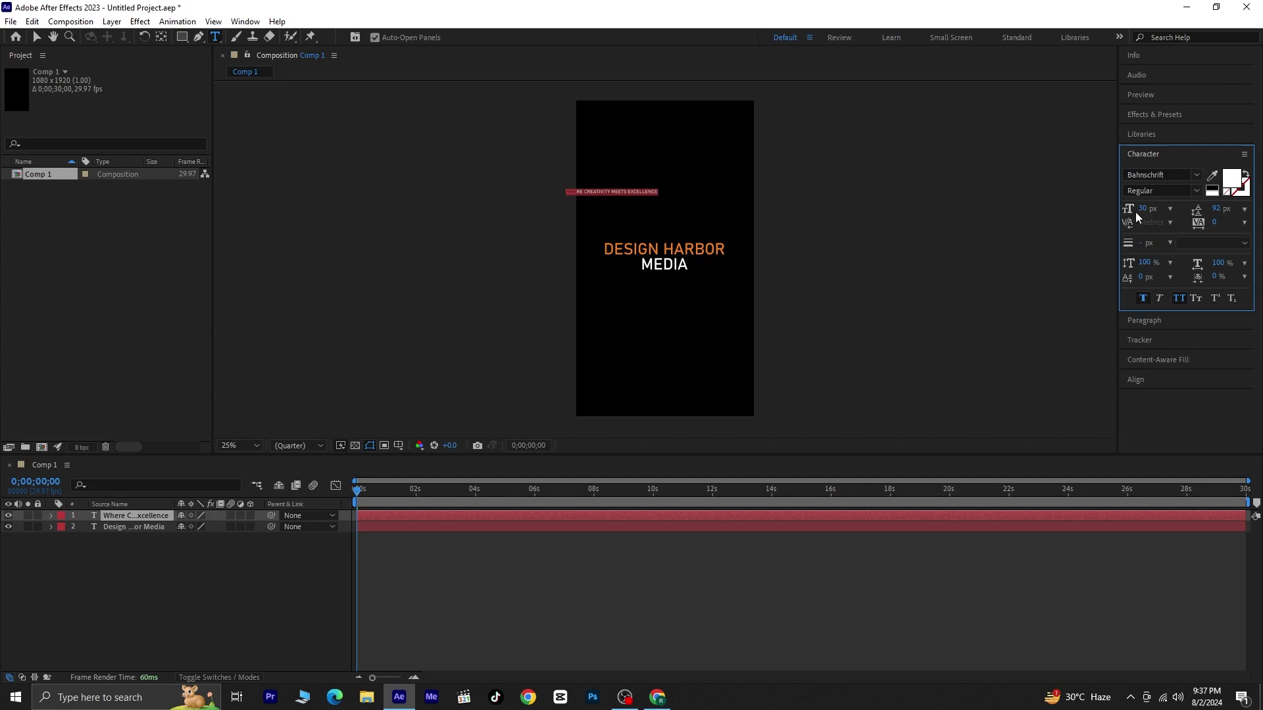
left_click_drag(1143, 209, 1149, 208)
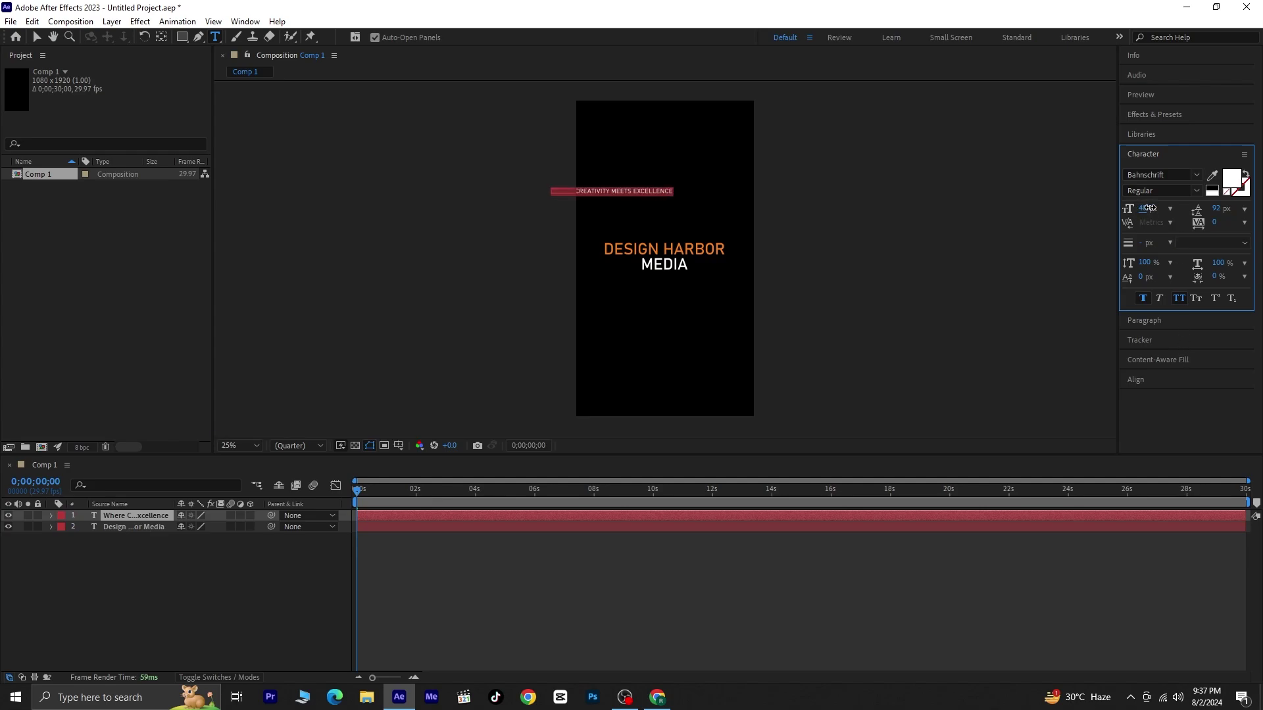
Step: Move the tagline down onto the title at the centre of the composition
left_click(162, 36)
left_click(37, 36)
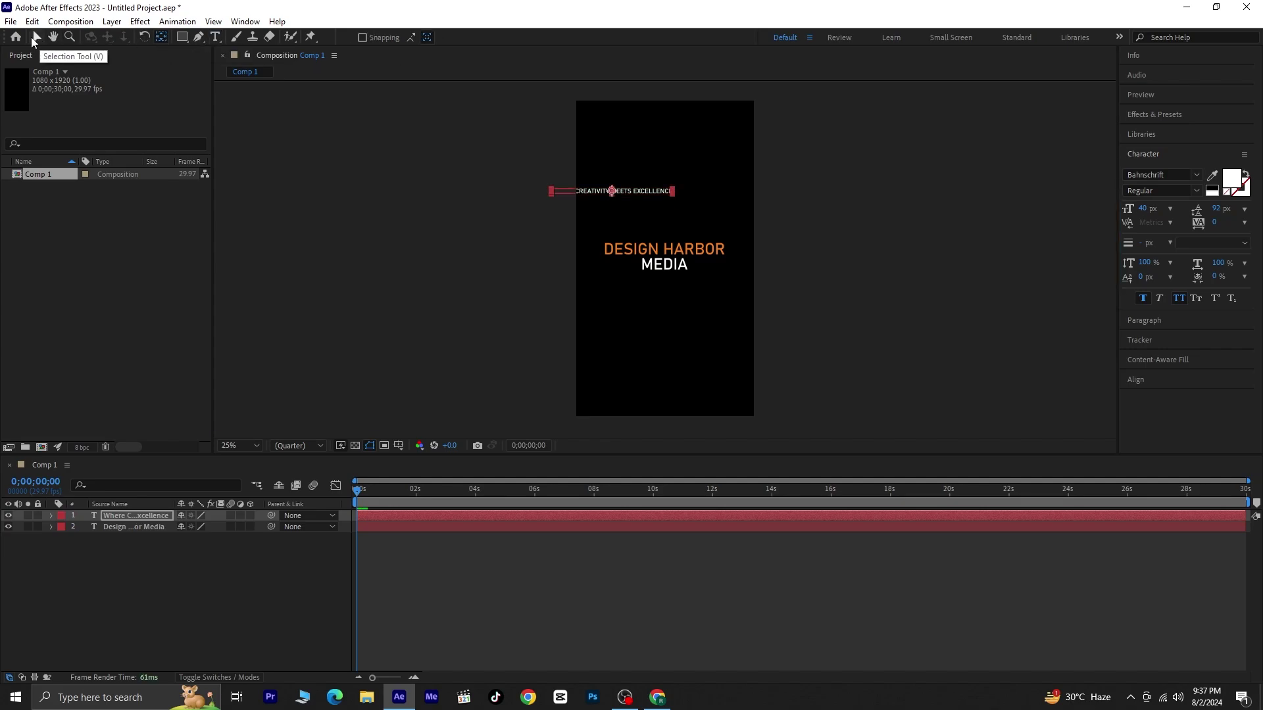
left_click_drag(650, 194, 632, 269)
Step: Draw a circular mask on the tagline layer with the Ellipse tool, centred horizontally on the title text
key("period")
key("period")
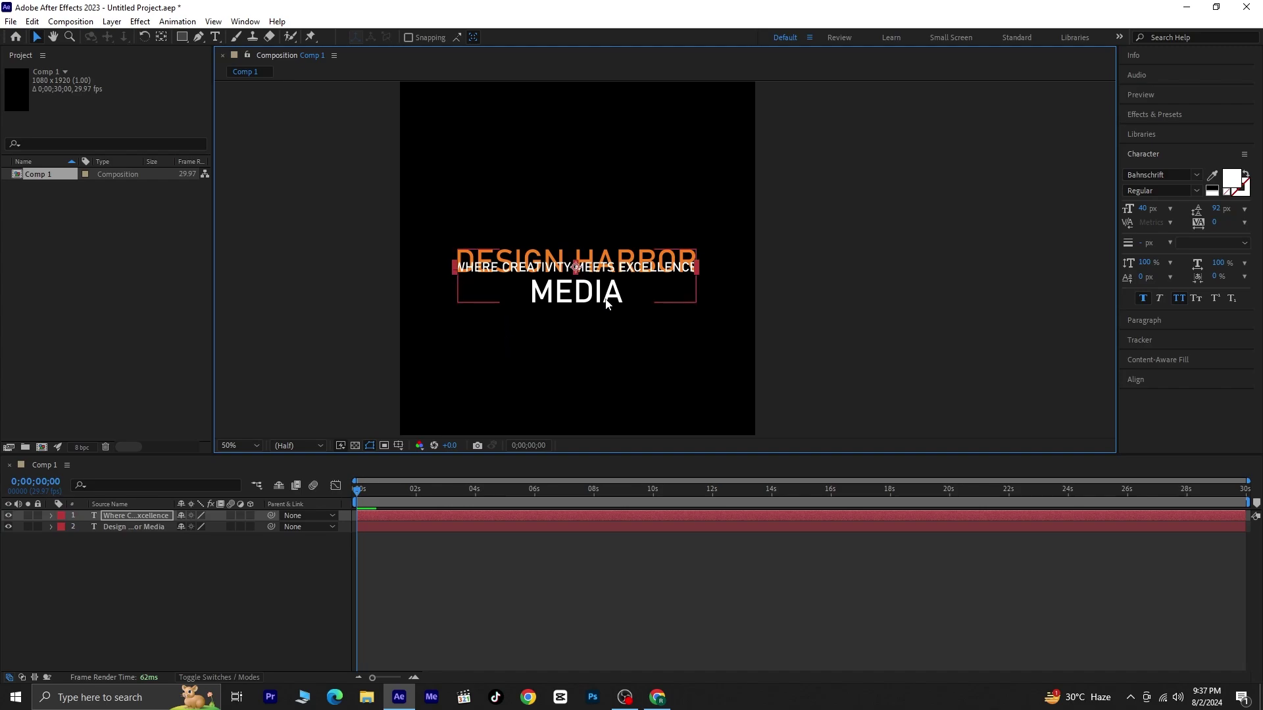
scroll(544, 368, "down", 3)
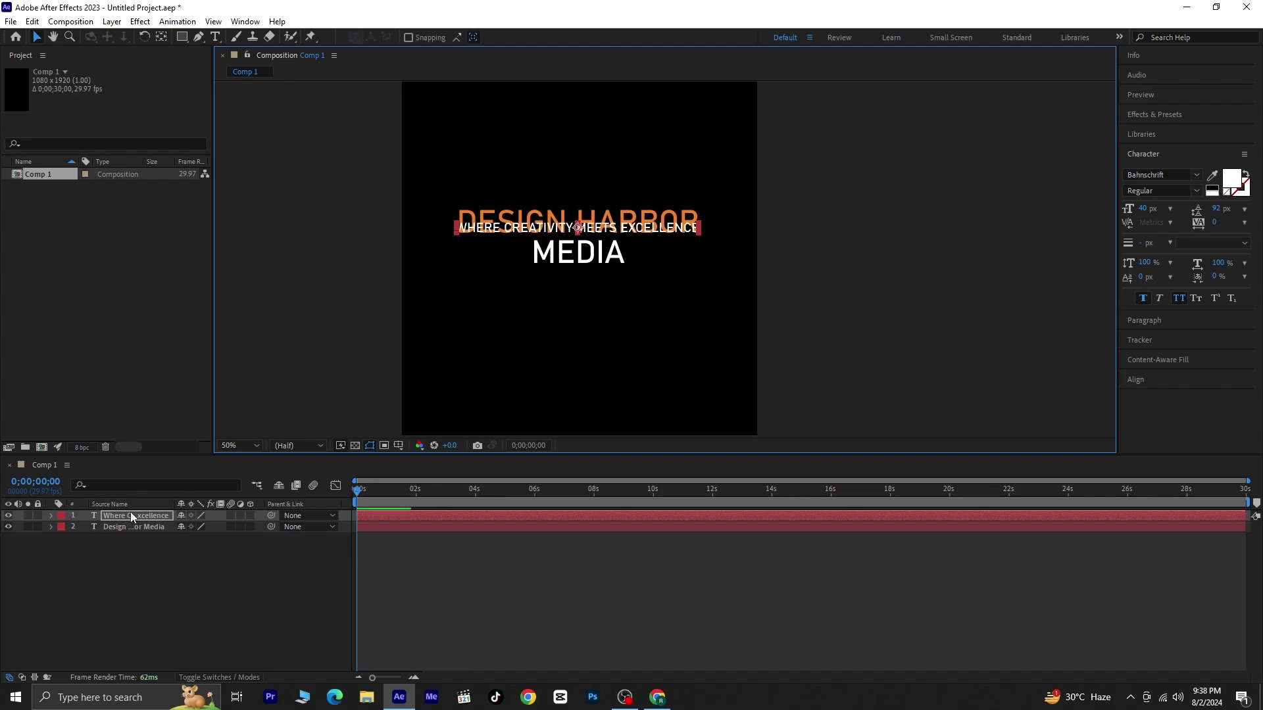
left_click_drag(179, 42, 230, 69)
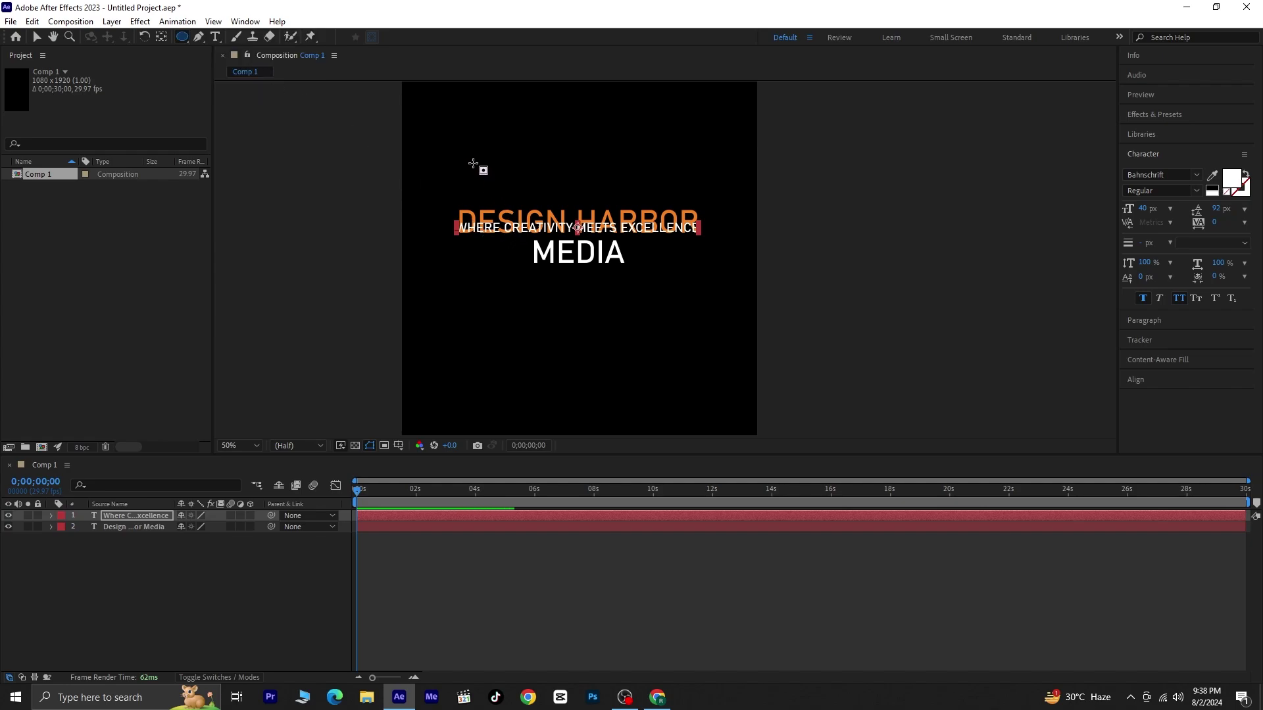
left_click_drag(481, 164, 671, 346)
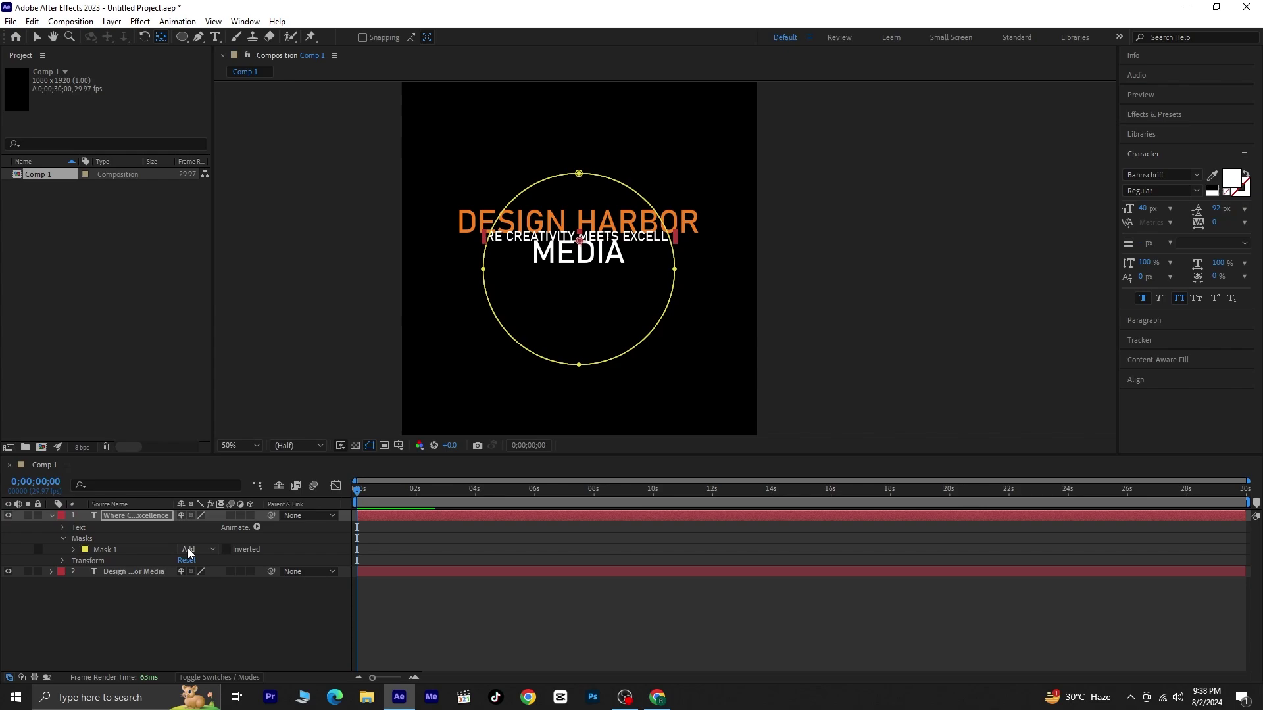
Step: Set the tagline's Mask 1 mode to None and assign Mask 1 as the text's path
left_click(204, 554)
left_click(197, 561)
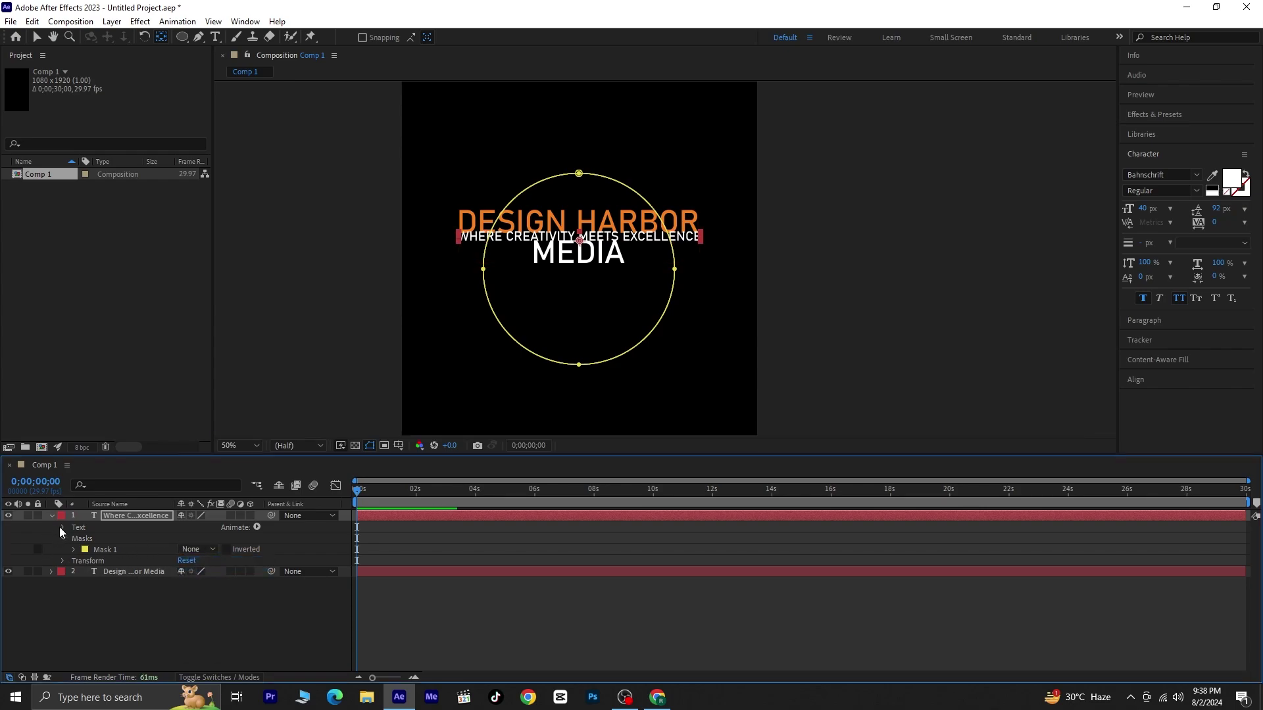
left_click(61, 528)
left_click(74, 551)
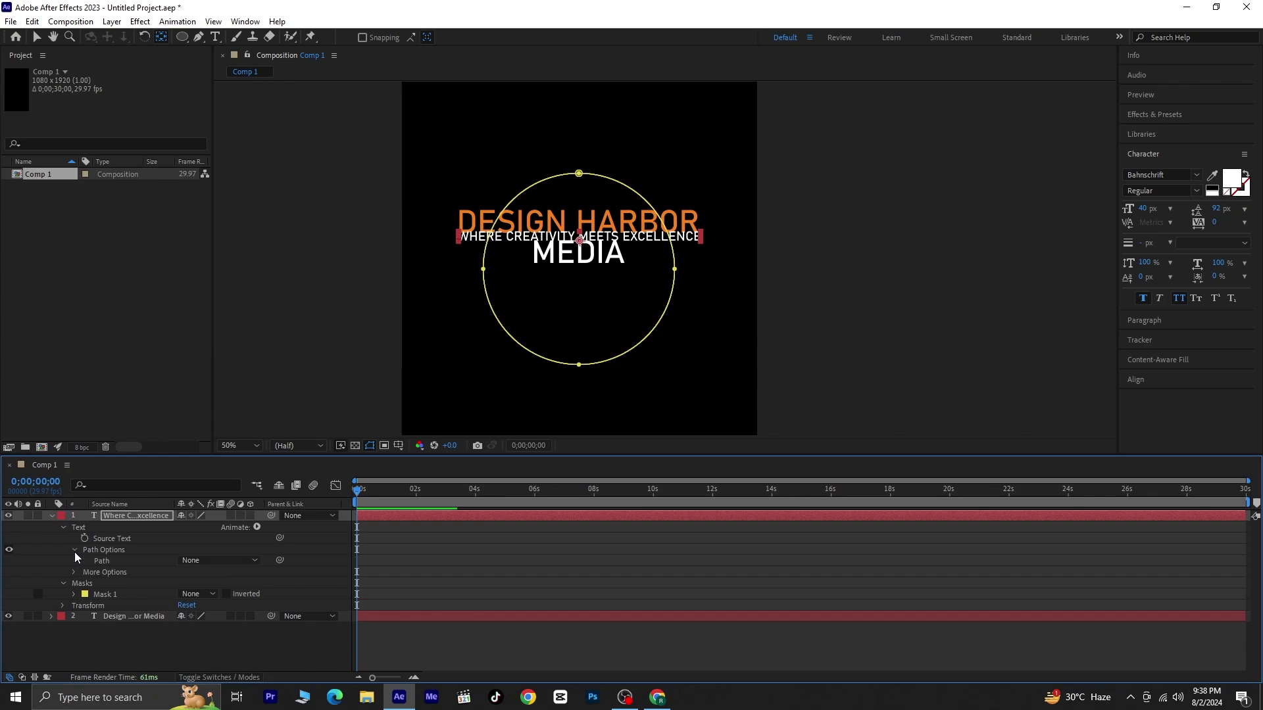
left_click(209, 560)
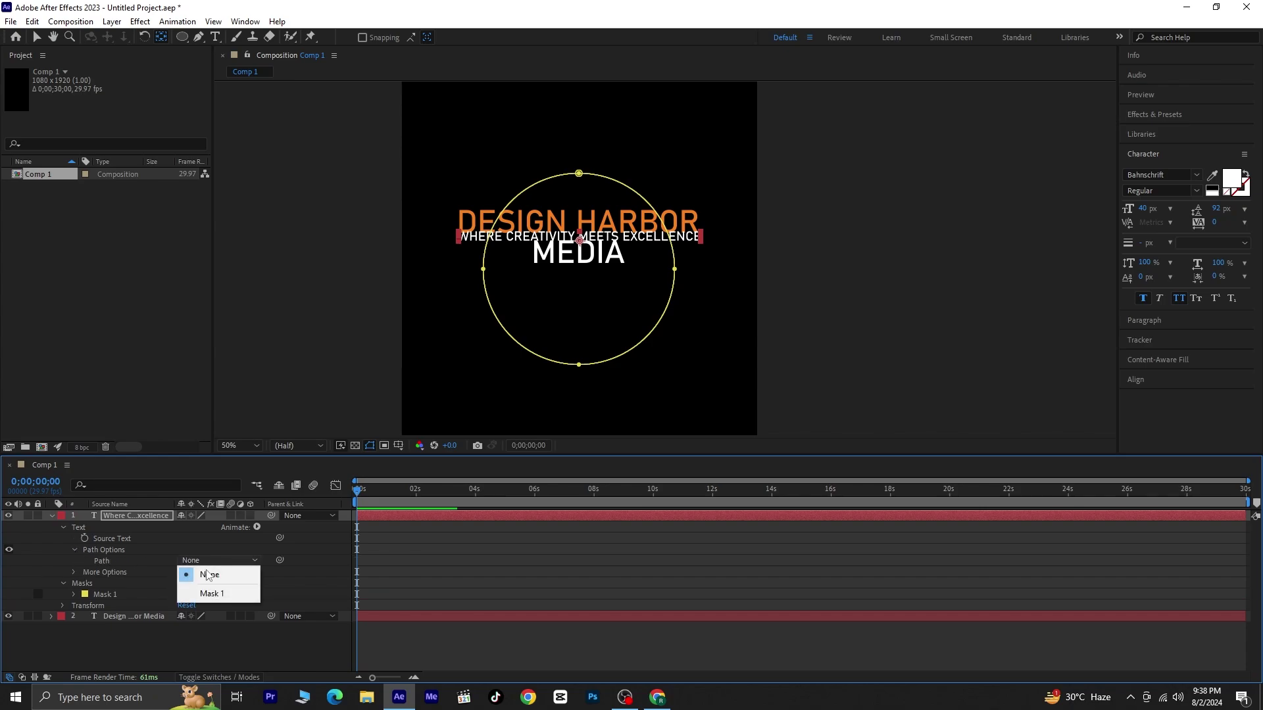
left_click(230, 594)
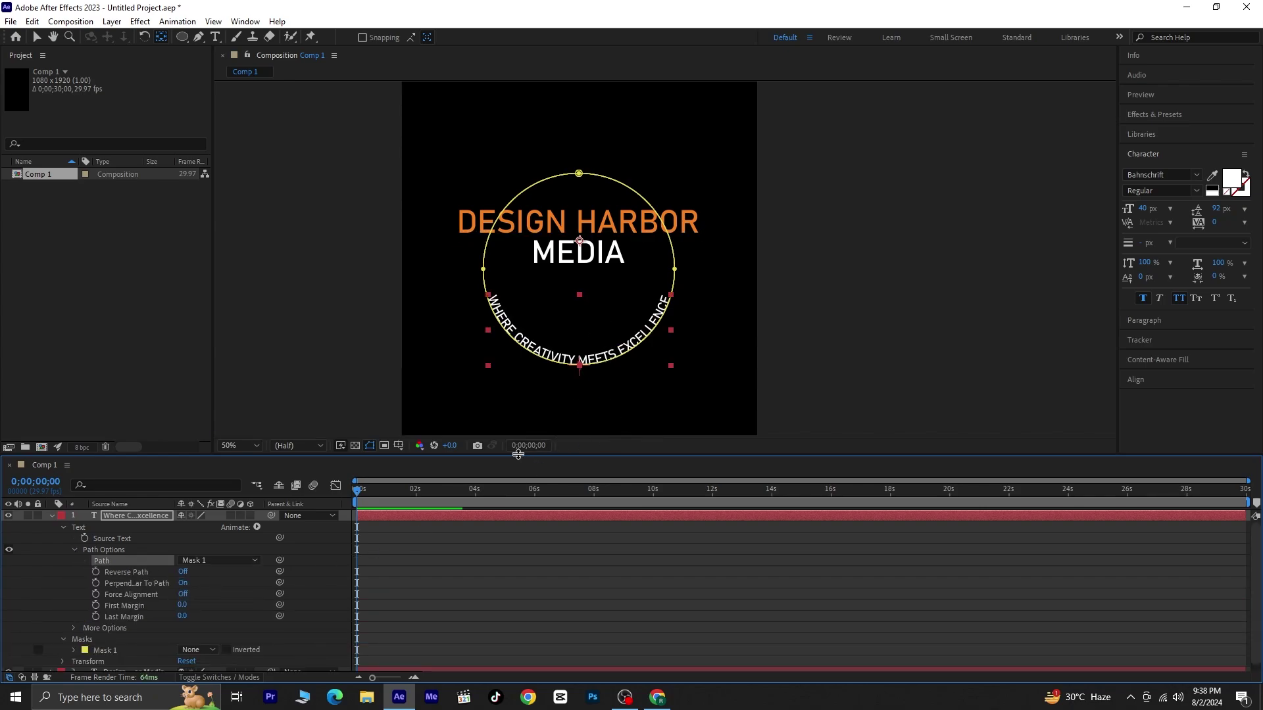
Step: Turn on Reverse Path for the tagline and widen the gap between "Creativity" and "Meets" so it splits into two arcs
left_click(222, 573)
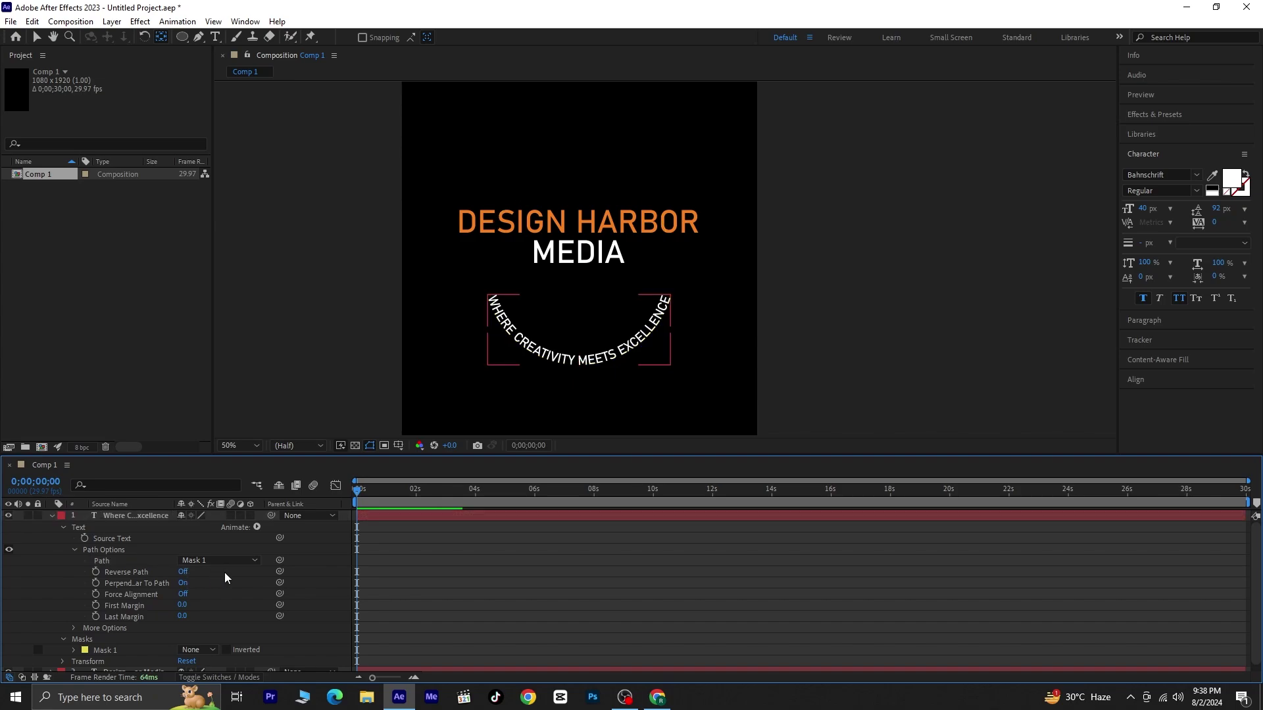
left_click(182, 574)
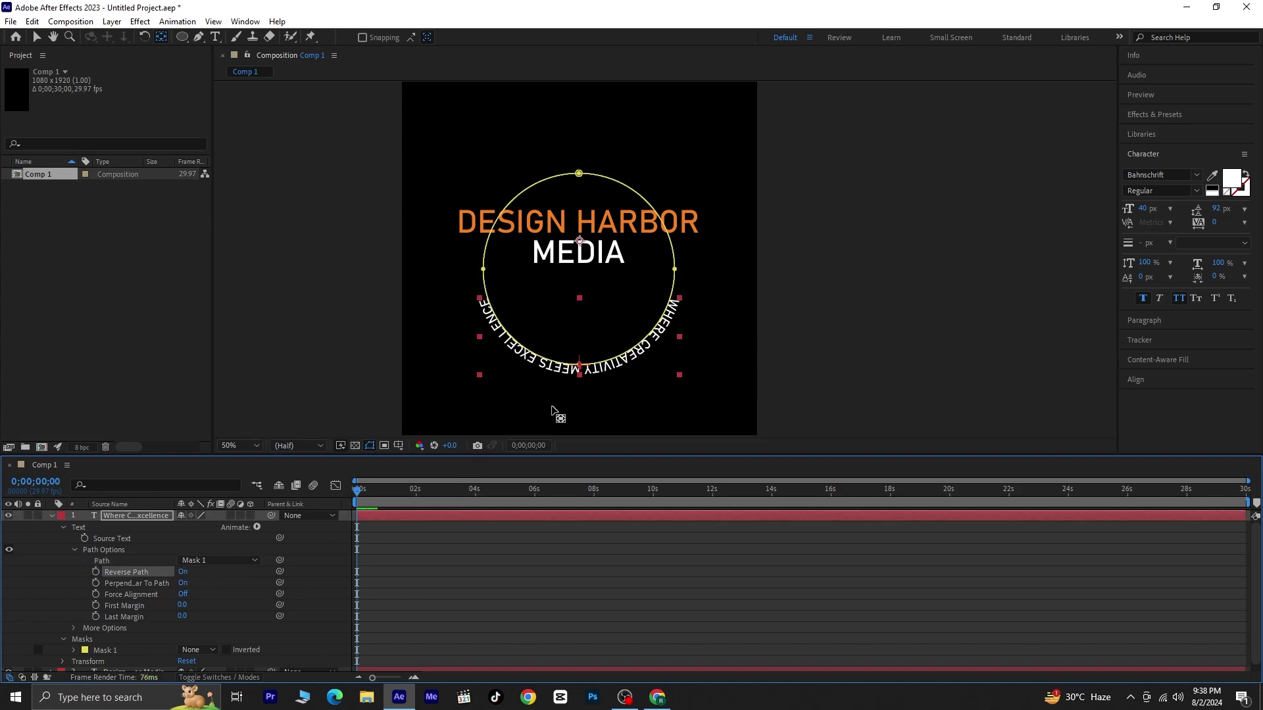
left_click(215, 36)
left_click(580, 372)
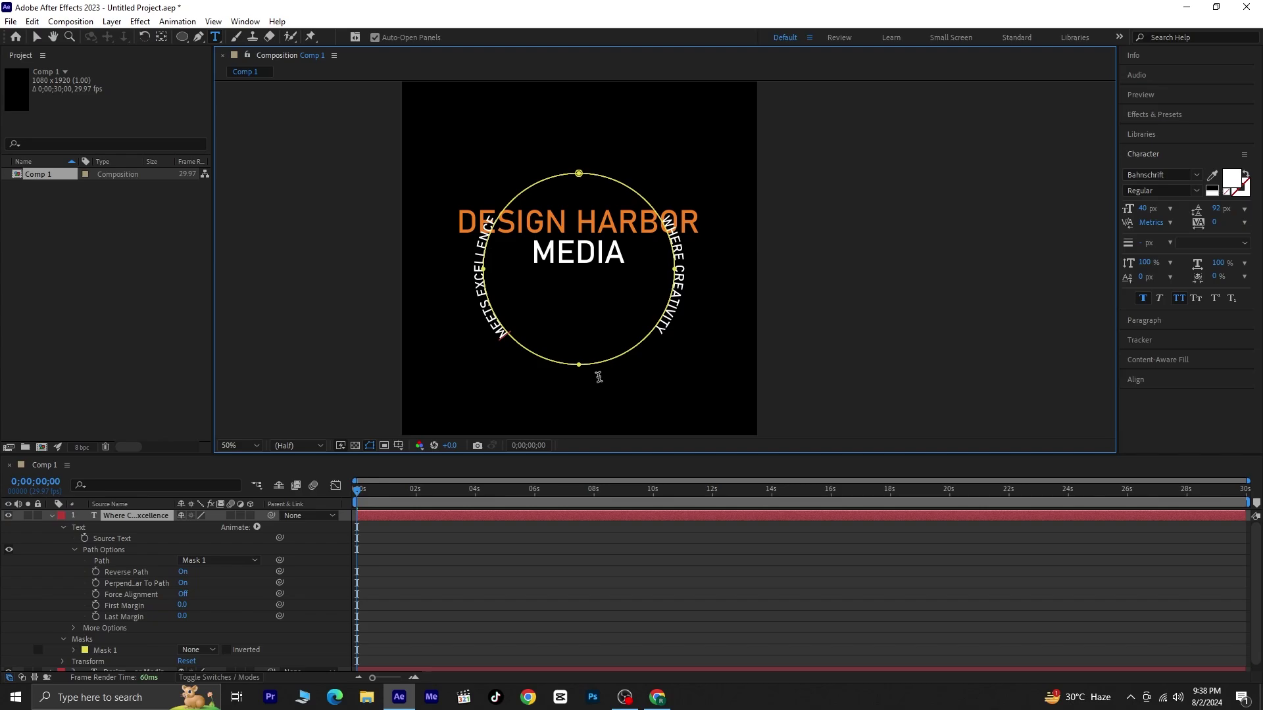
Step: Rotate the tagline so "Where Creativity" arcs above and "Meets Excellence" below the title, and centre it vertically in the composition
left_click(144, 36)
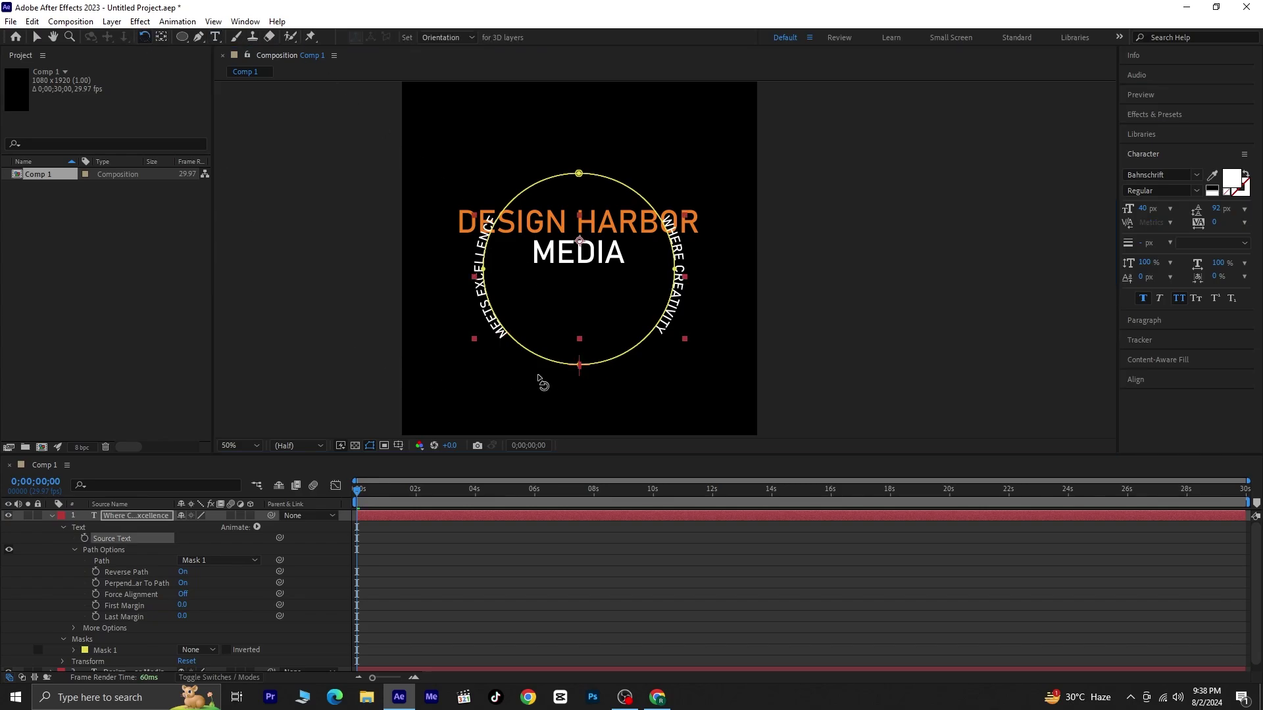
mouse_move(622, 212)
left_mouse_down()
mouse_move(575, 209)
mouse_move(605, 200)
left_mouse_up()
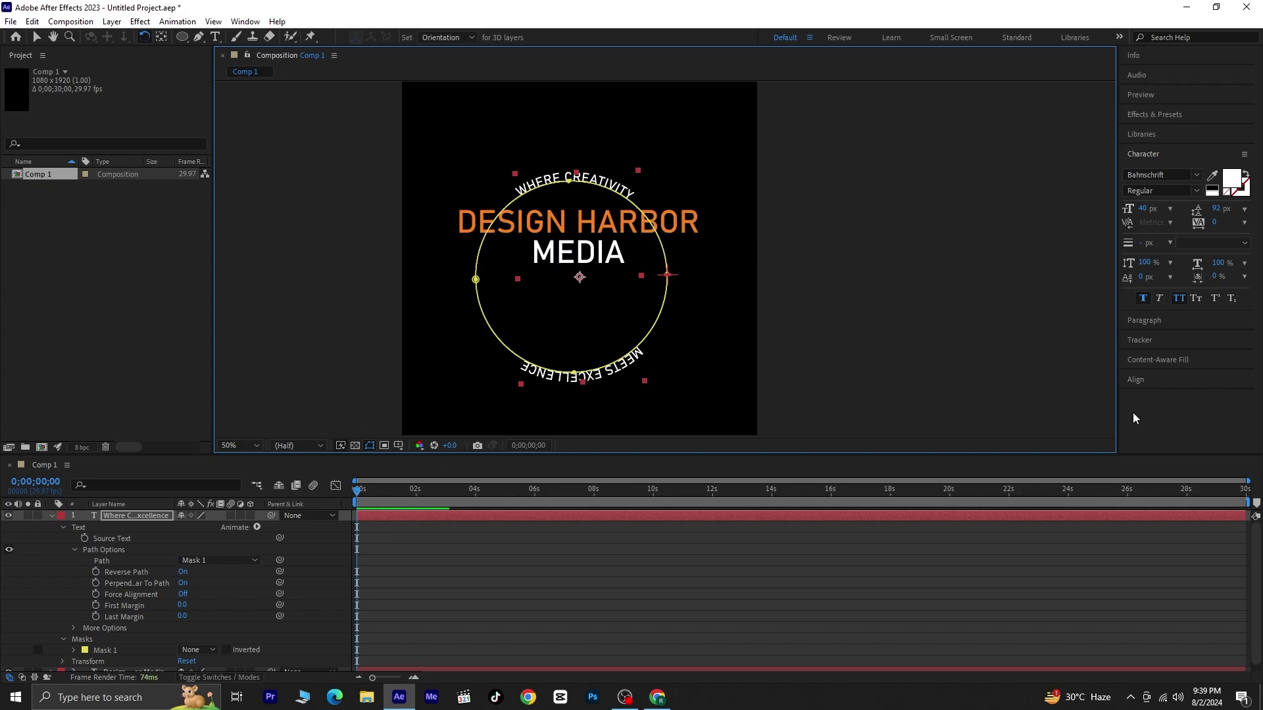
left_click(1158, 378)
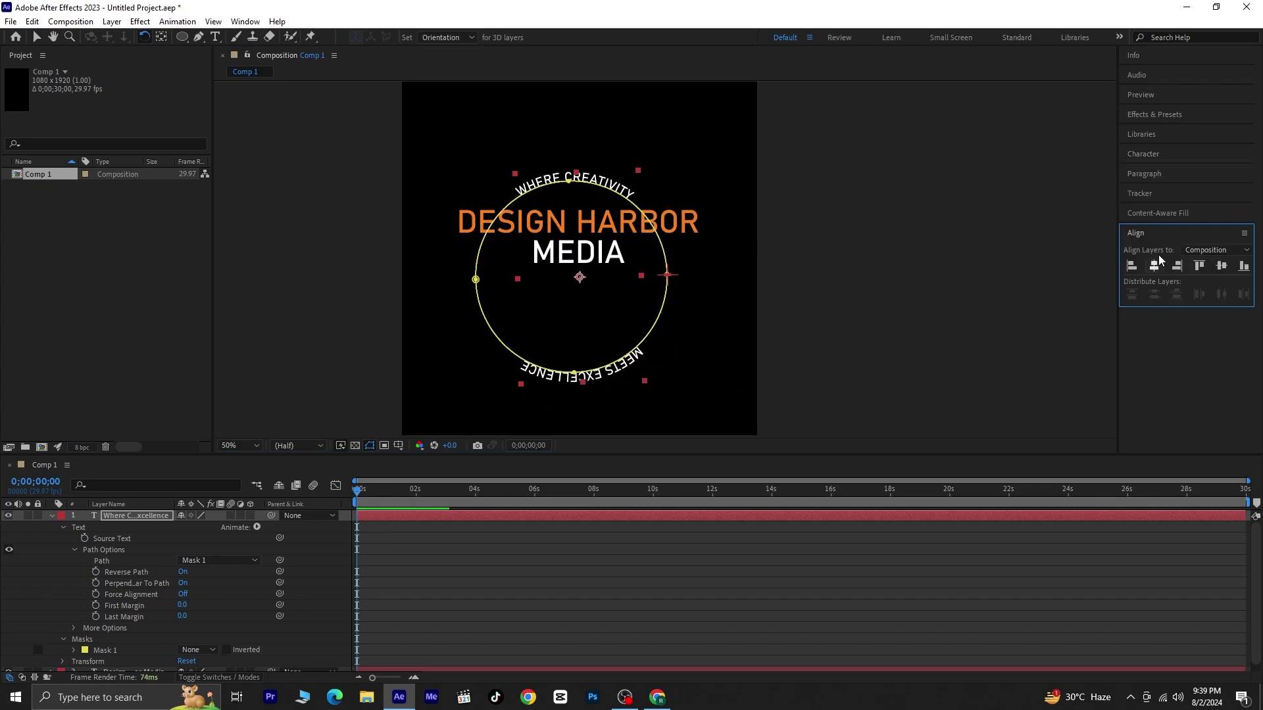
left_click(1222, 267)
Step: Change the fill colour of the word "Creativity" in the tagline to the title's orange
key("ctrl+t")
left_click(52, 515)
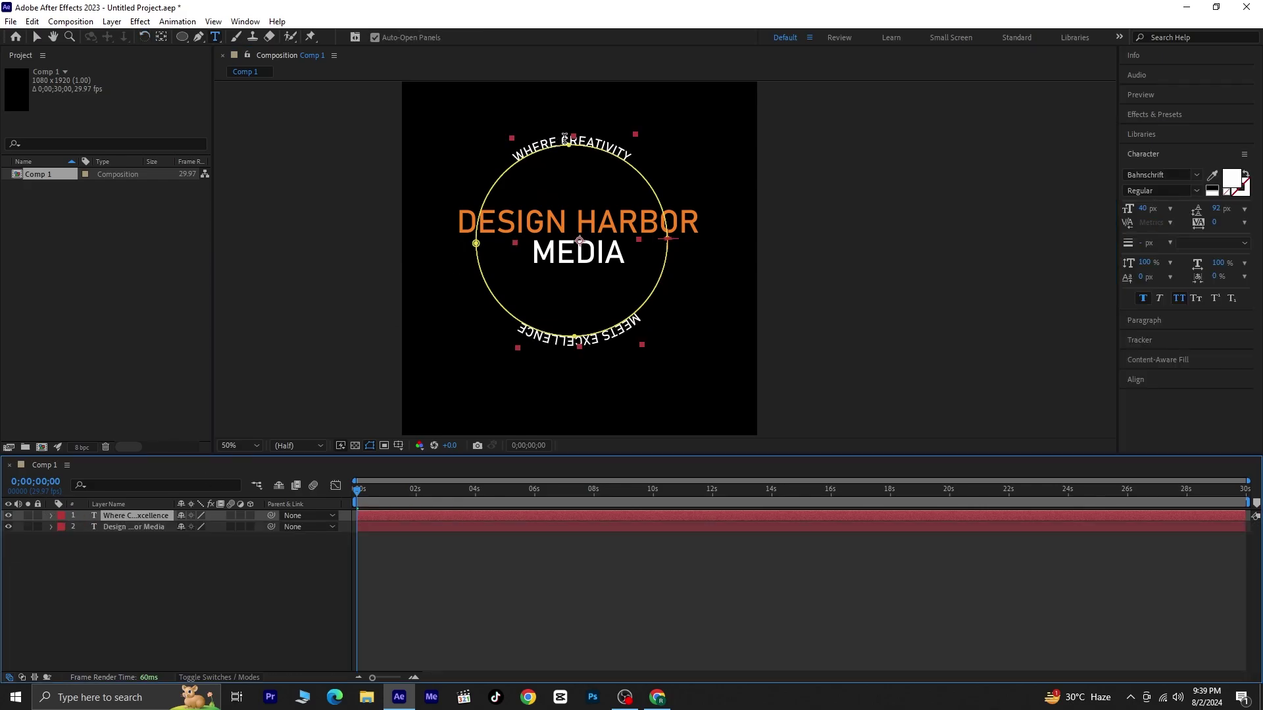
double_click(659, 169)
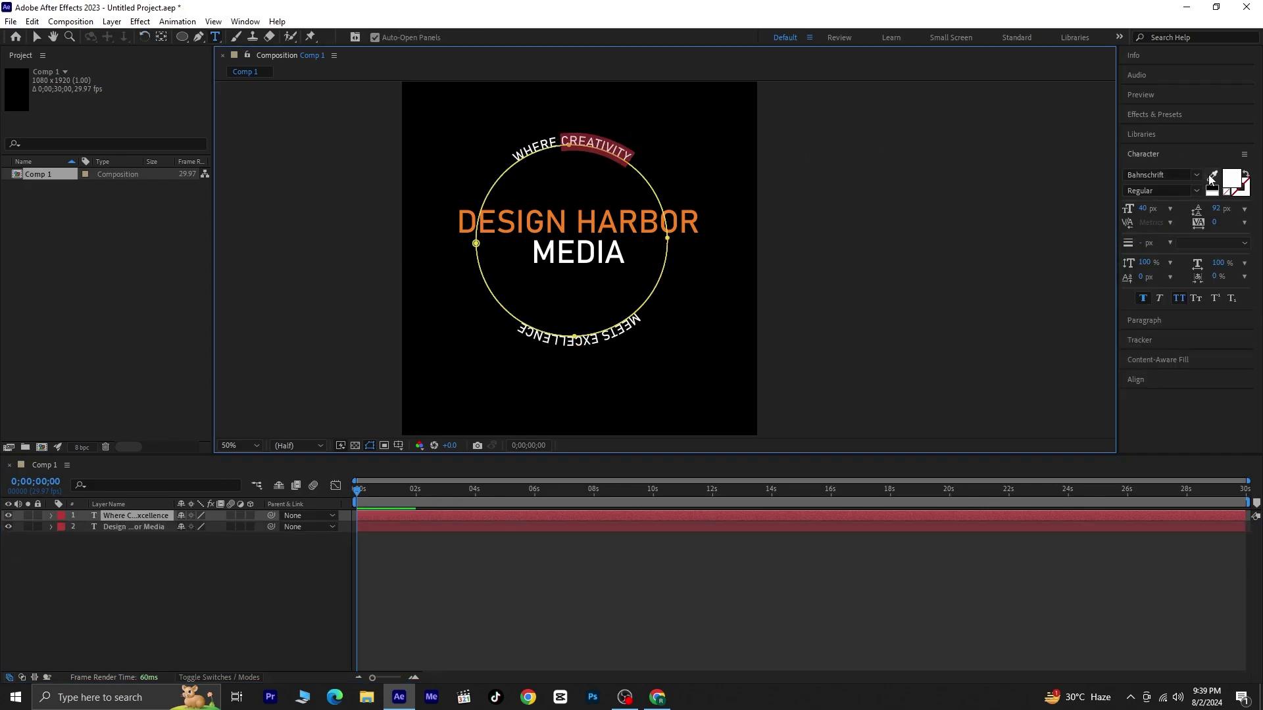
left_click(1228, 180)
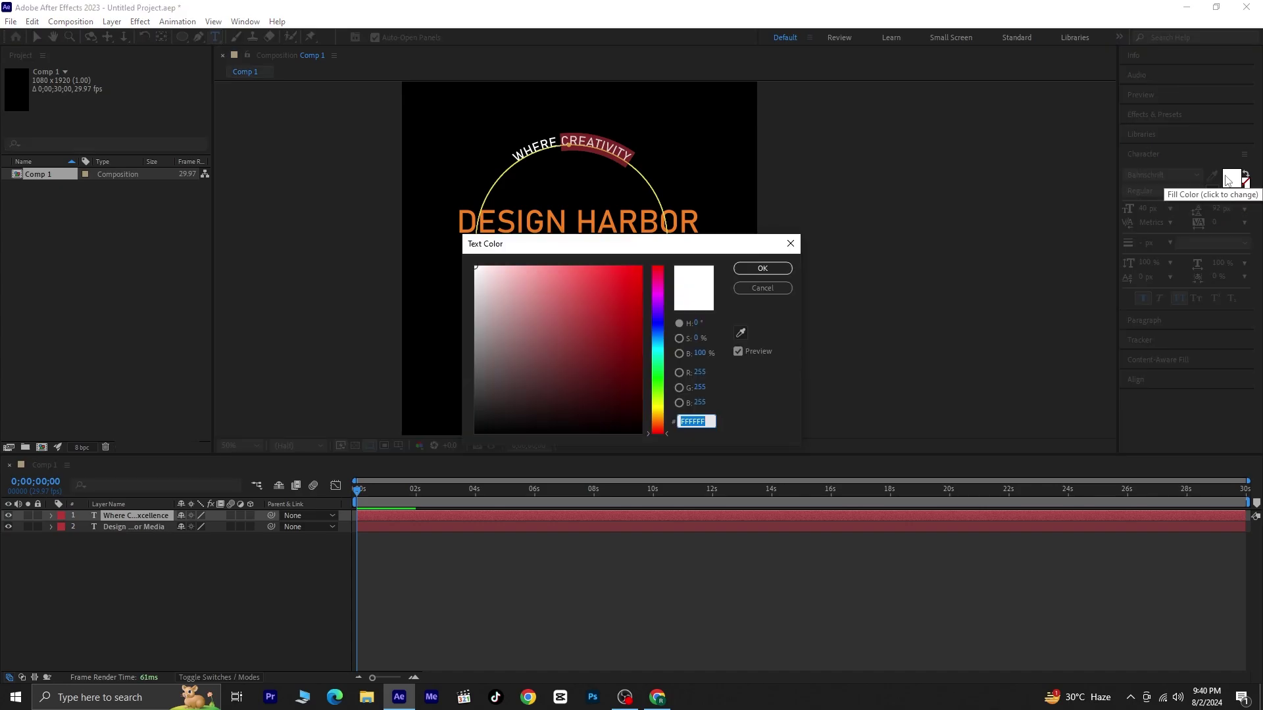
key("ctrl+v")
key("Return")
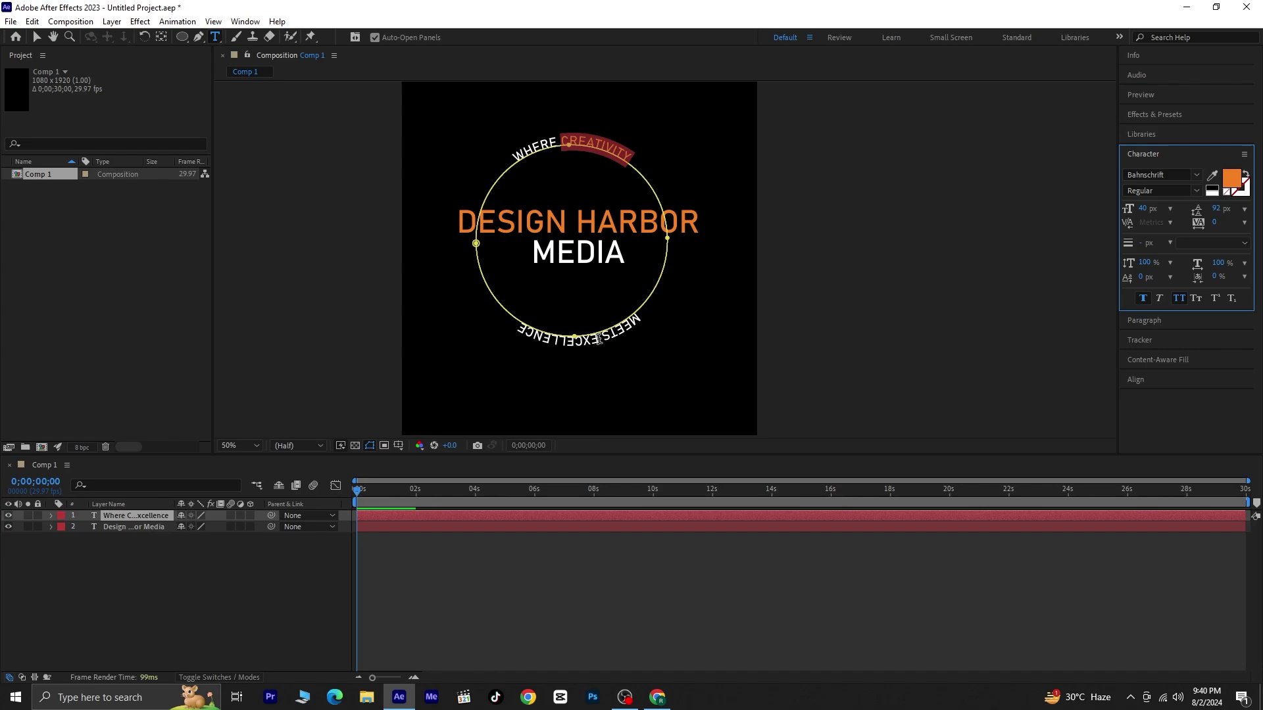
Step: Set the fill colour of the word "Excellence" in the tagline to F58020
left_click_drag(599, 338, 520, 326)
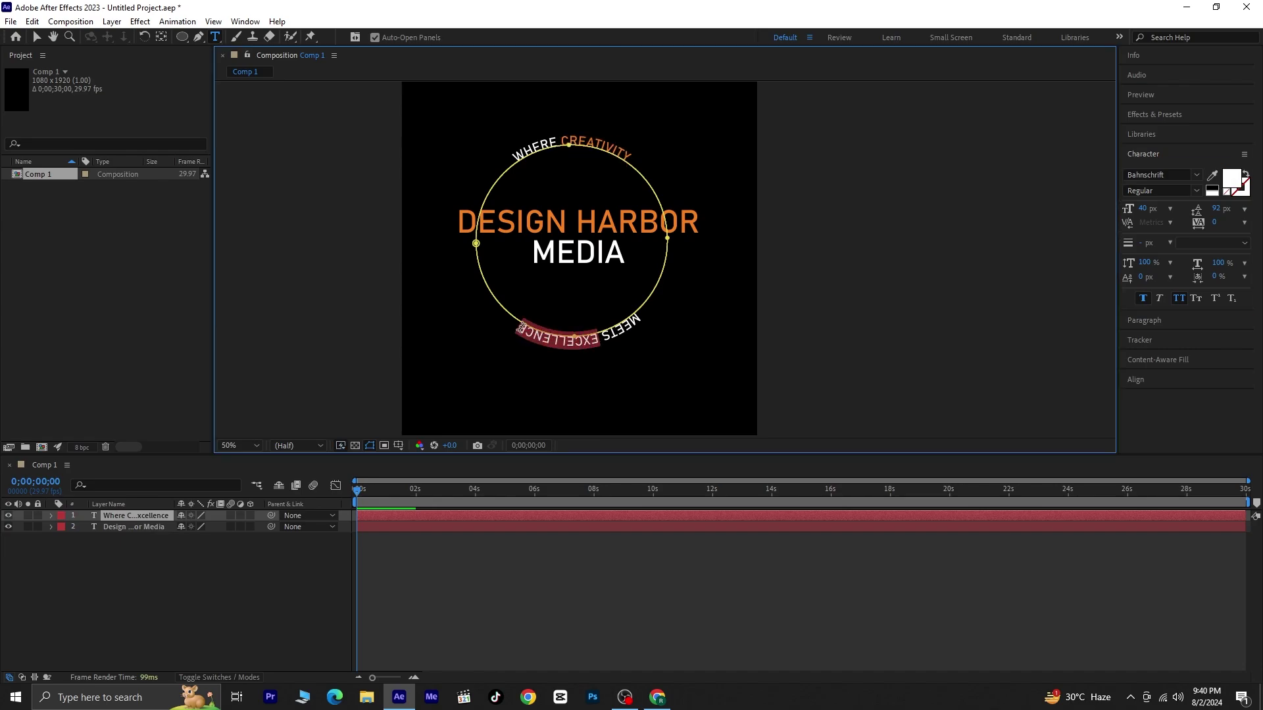
left_click(1231, 180)
type("F58020")
left_click(779, 270)
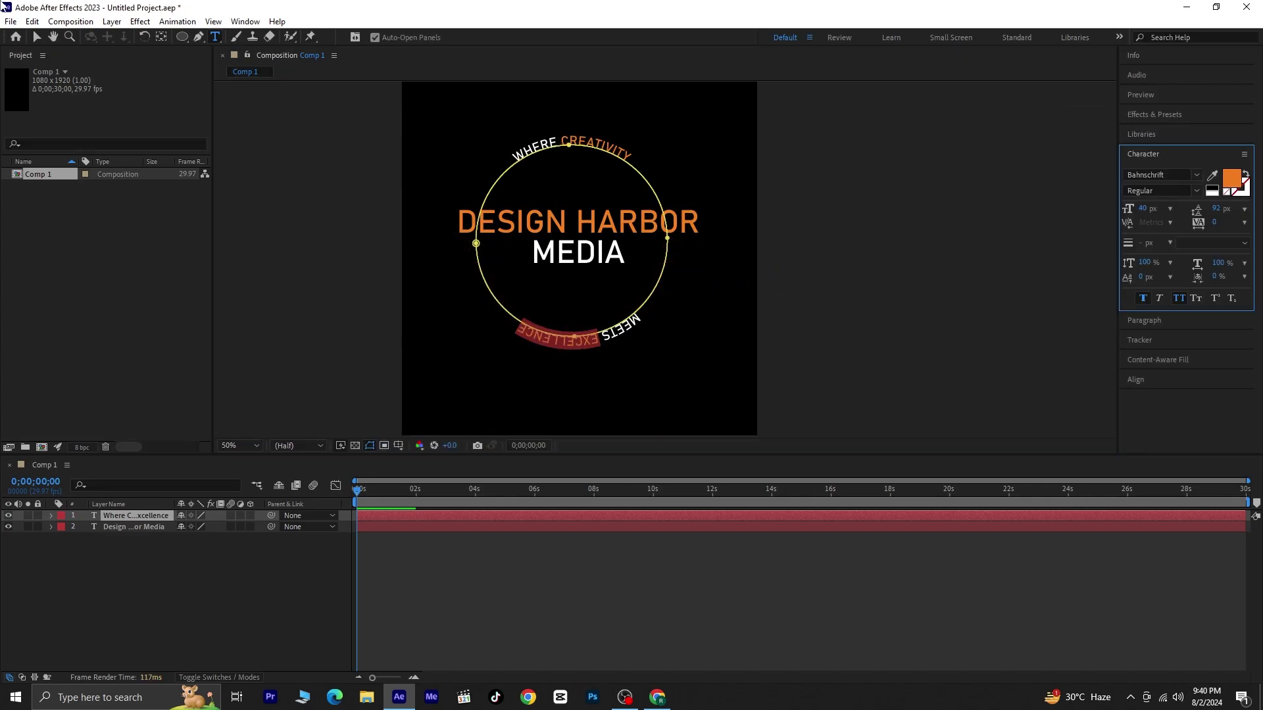
left_click(37, 38)
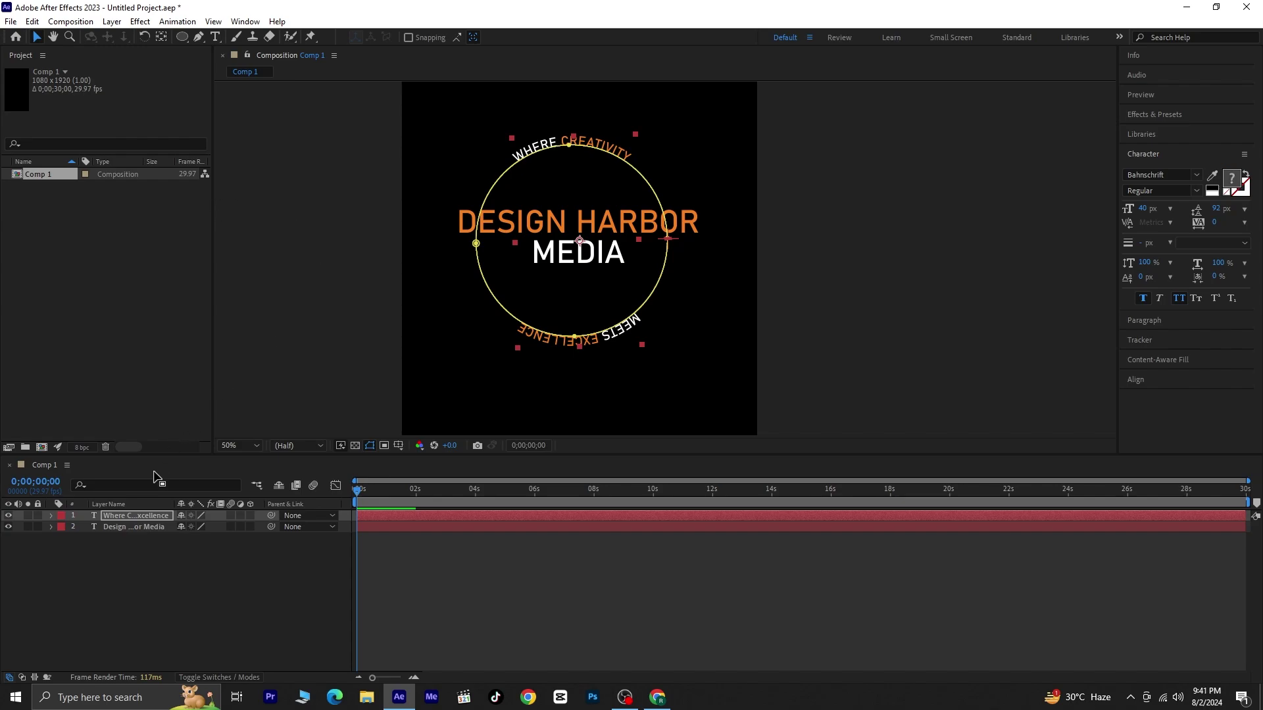
Step: Find the Stylize Glow effect and apply it to the tagline layer
left_click(138, 510)
key("ctrl+t")
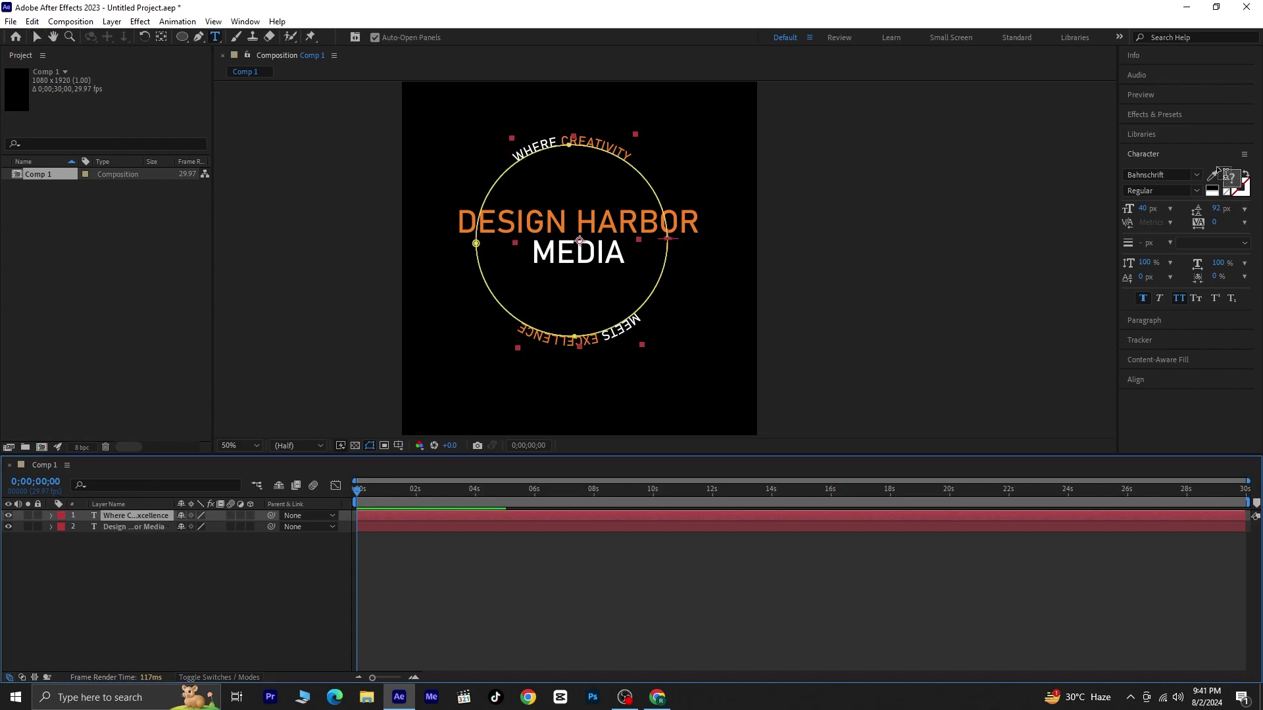
left_click(1181, 114)
left_click(1181, 130)
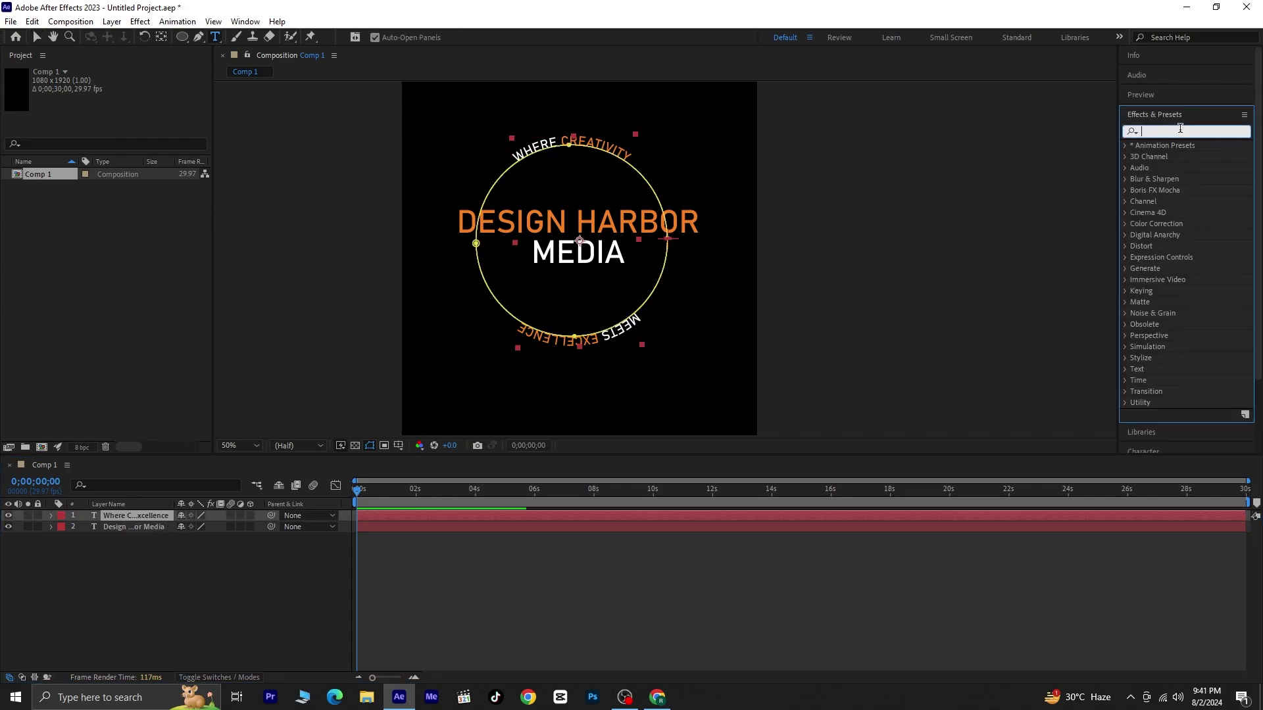
type("glow")
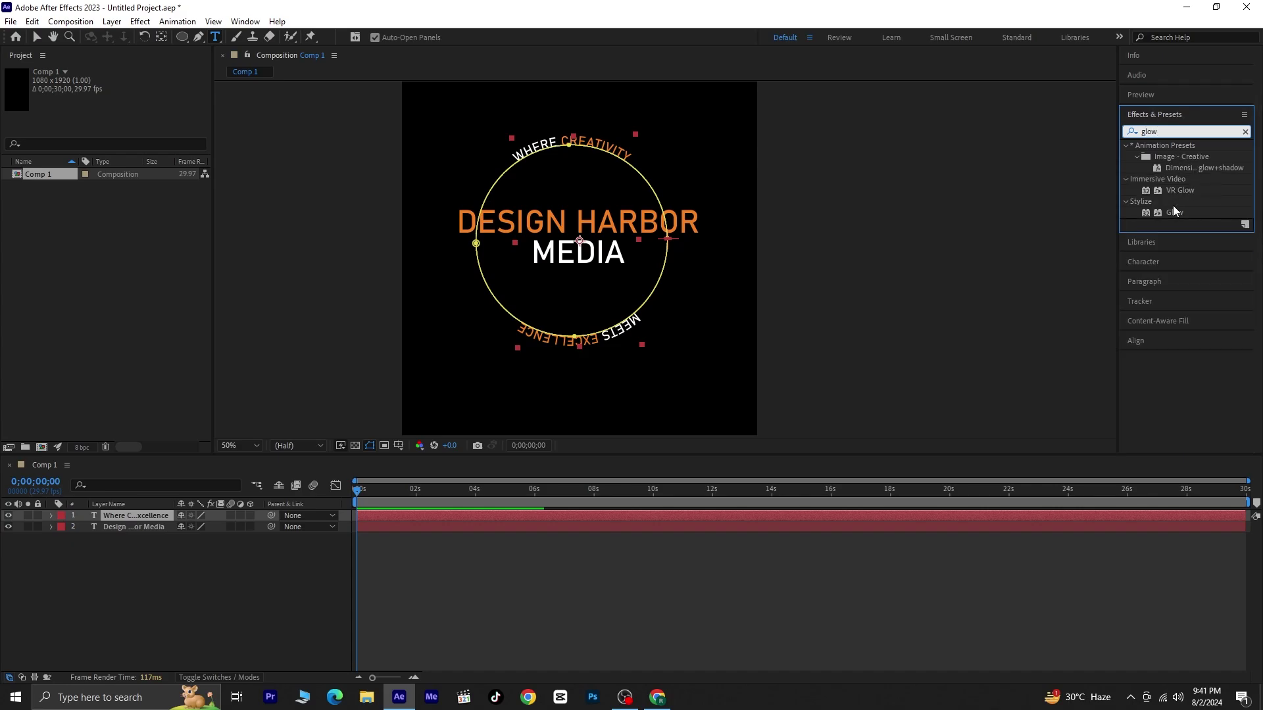
double_click(1173, 212)
Step: Scale the tagline layer to 82% and nudge it up and to the left around the title
key("s")
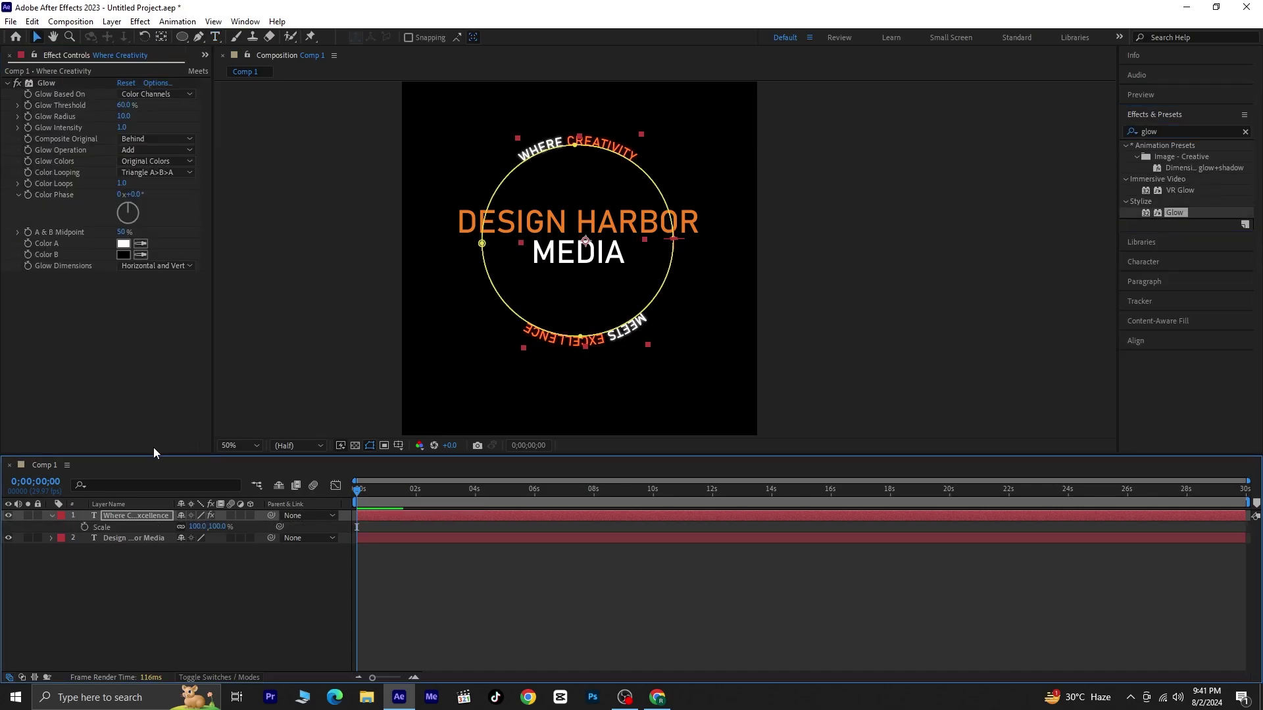
left_click_drag(216, 527, 150, 517)
key("w")
key("Up")
key("Up")
key("Up")
key("Up")
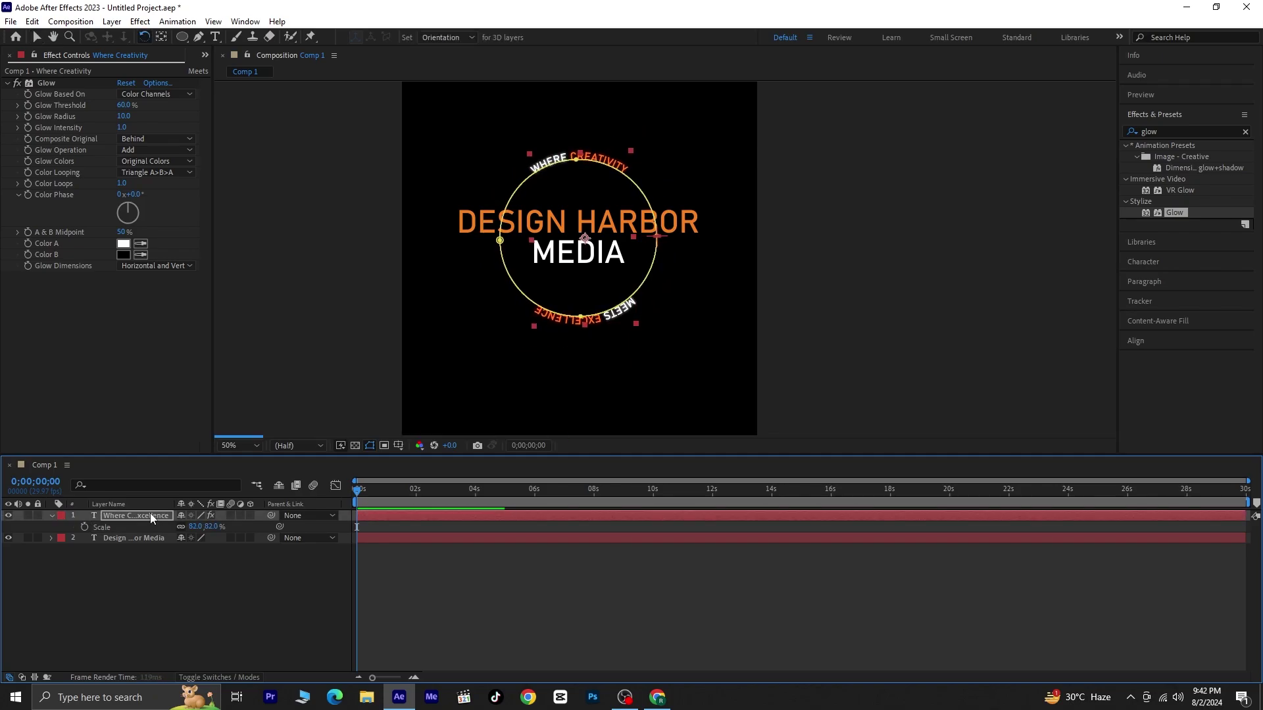
key("Left")
key("Left")
key("Left")
key("Left")
Step: Add the expression "posterizeTime(4); var newvalue = random(50, 100); [newvalue, newvalue];" to the tagline layer's Scale
left_click(146, 537)
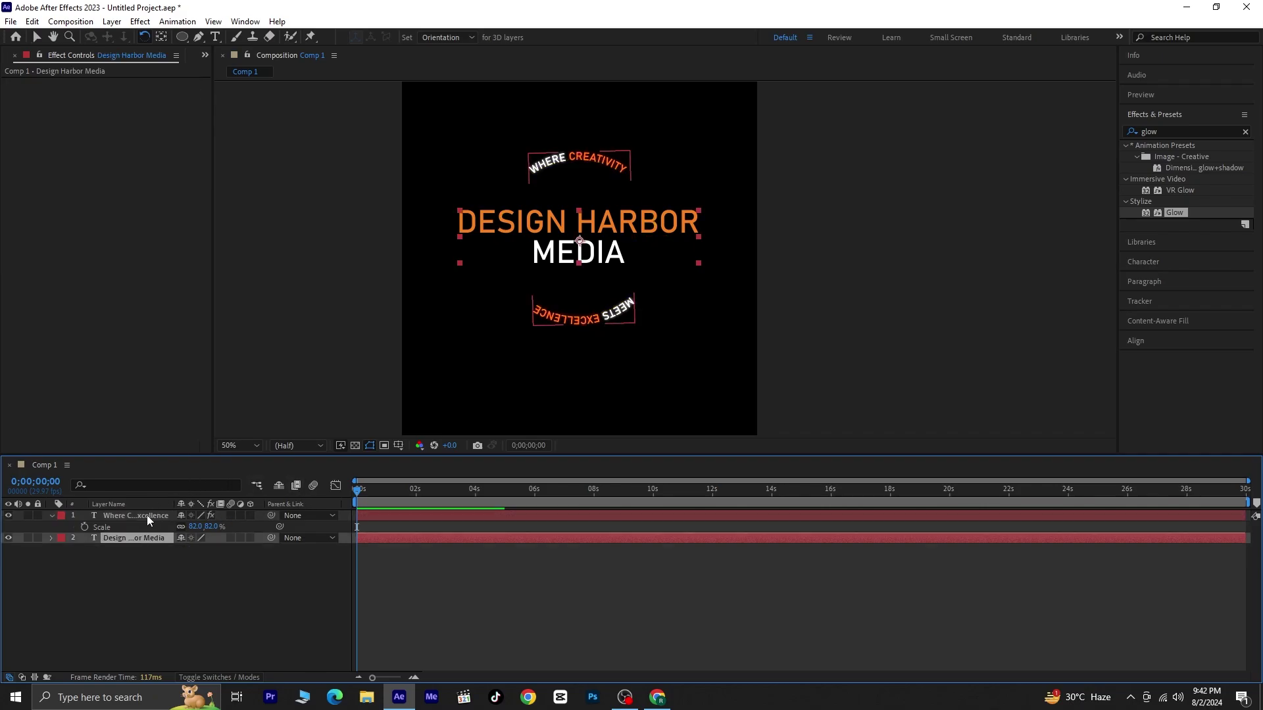
left_click(146, 515)
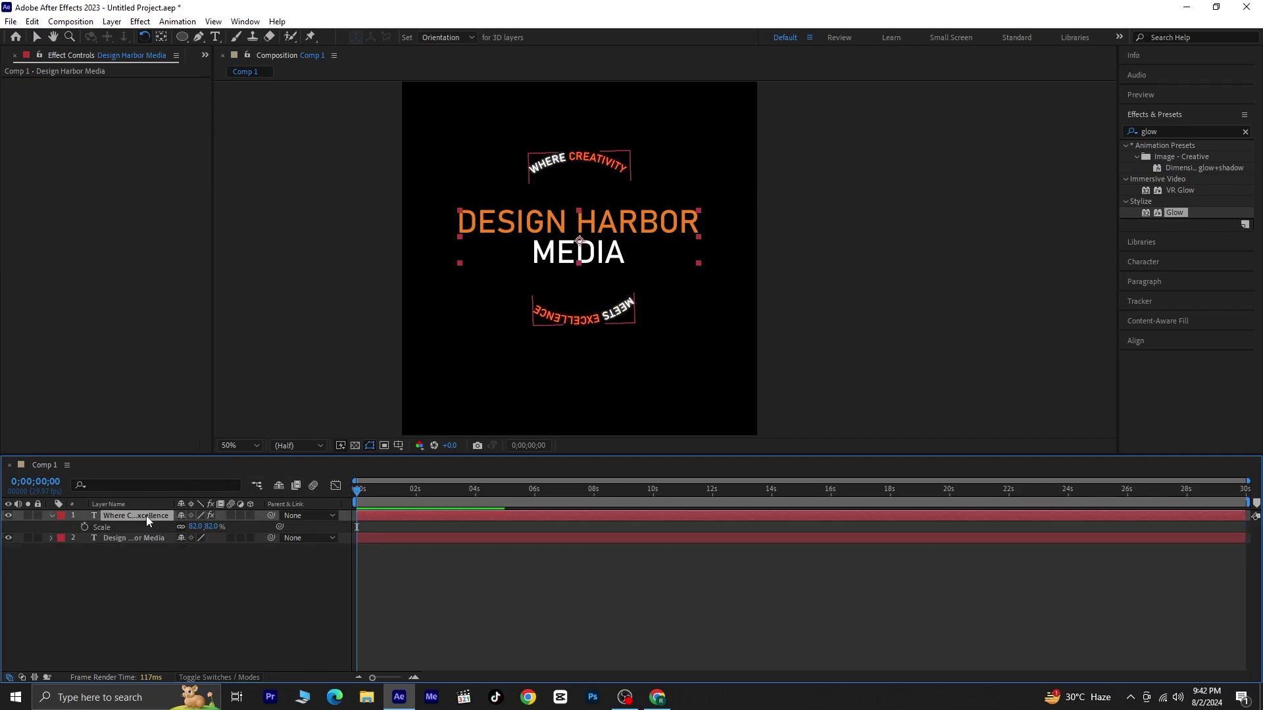
left_click(85, 527, "alt")
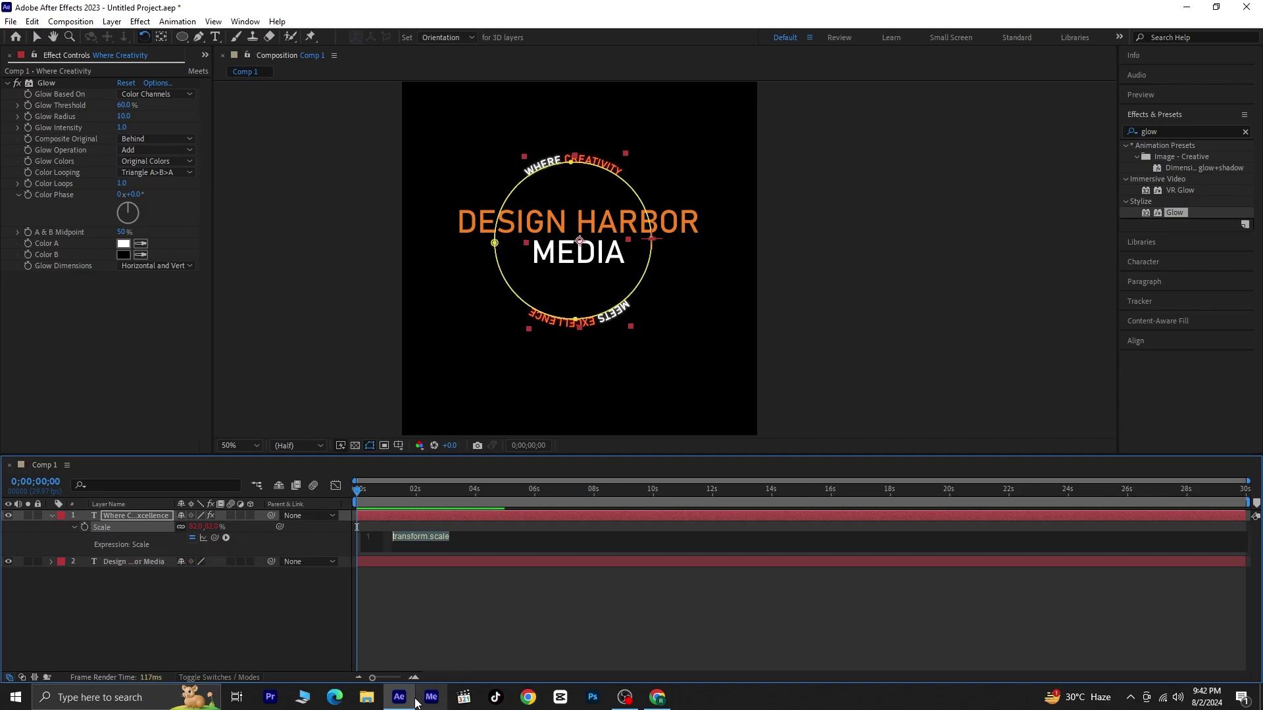
type("posterizeTime(4); var newvalue = random(50, 100); [newvalue, newvalue];")
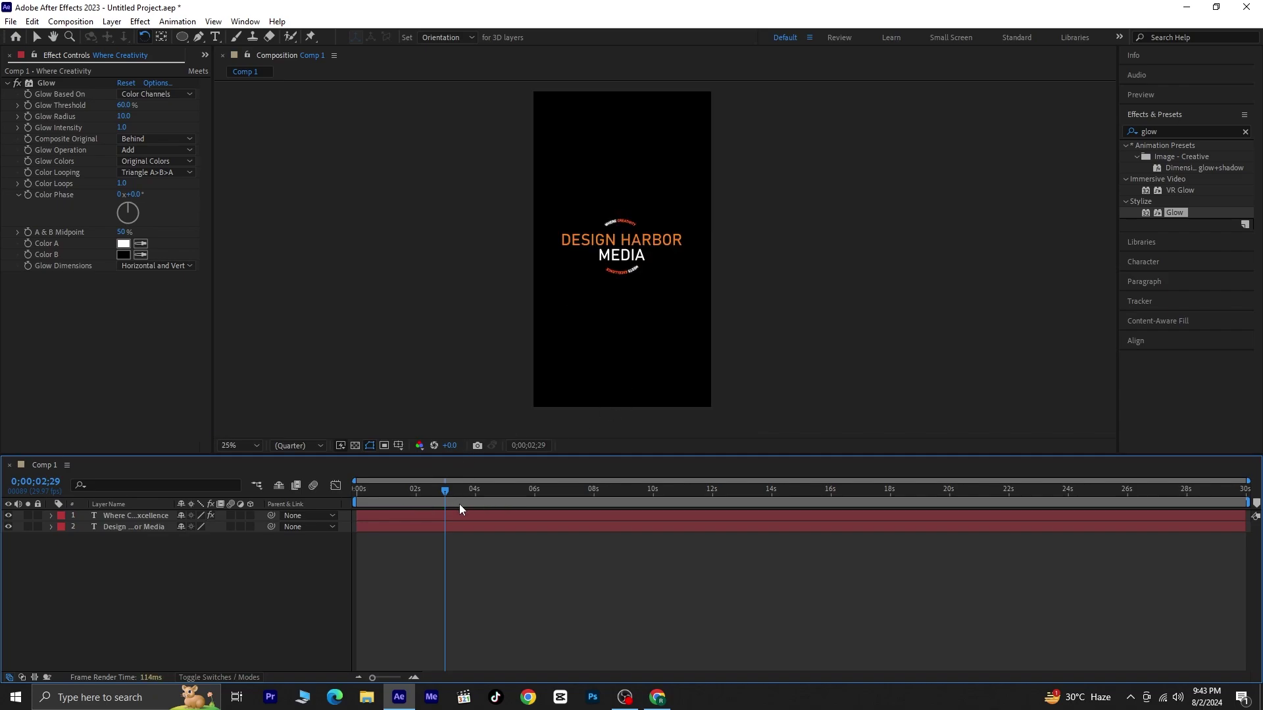
Step: End the work area at about 5 seconds and return the playhead to the start of the timeline
left_click_drag(465, 484, 250, 492)
key("n")
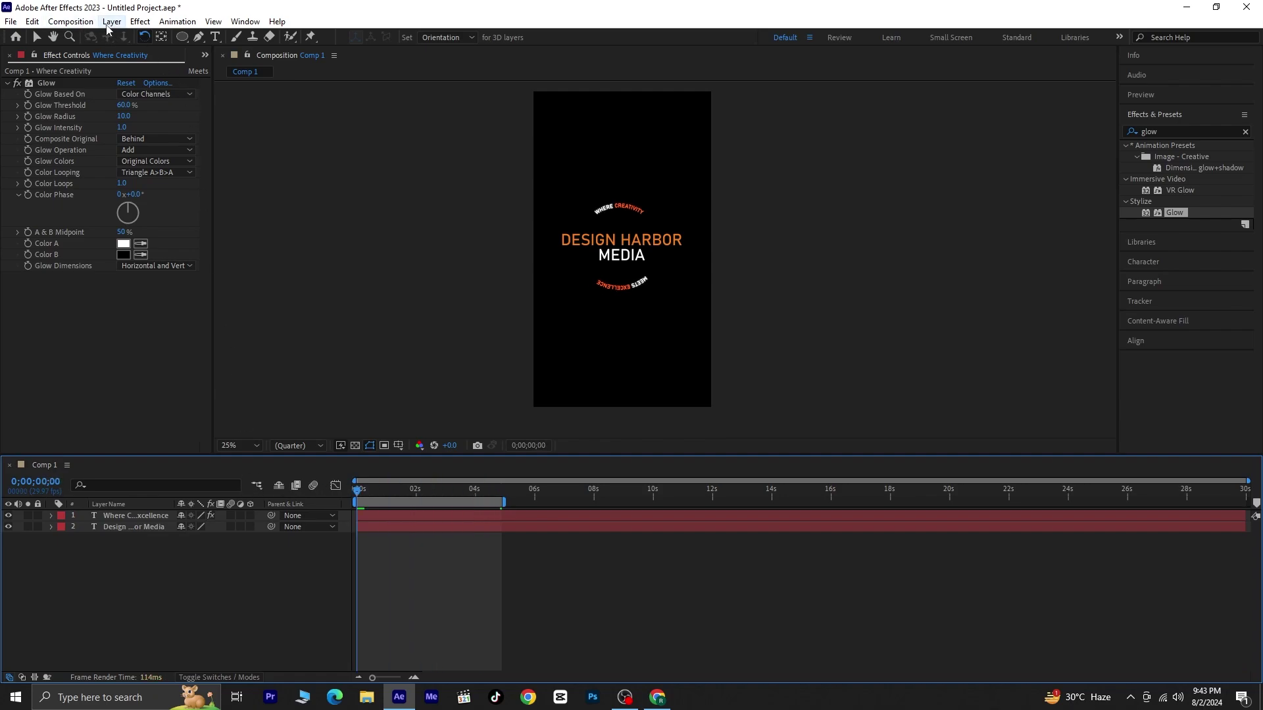
Step: Create a composition-sized 1080 x 1920 px solid in deep royal blue and send it behind both text layers
left_click(112, 21)
mouse_move(129, 38)
left_click(349, 52)
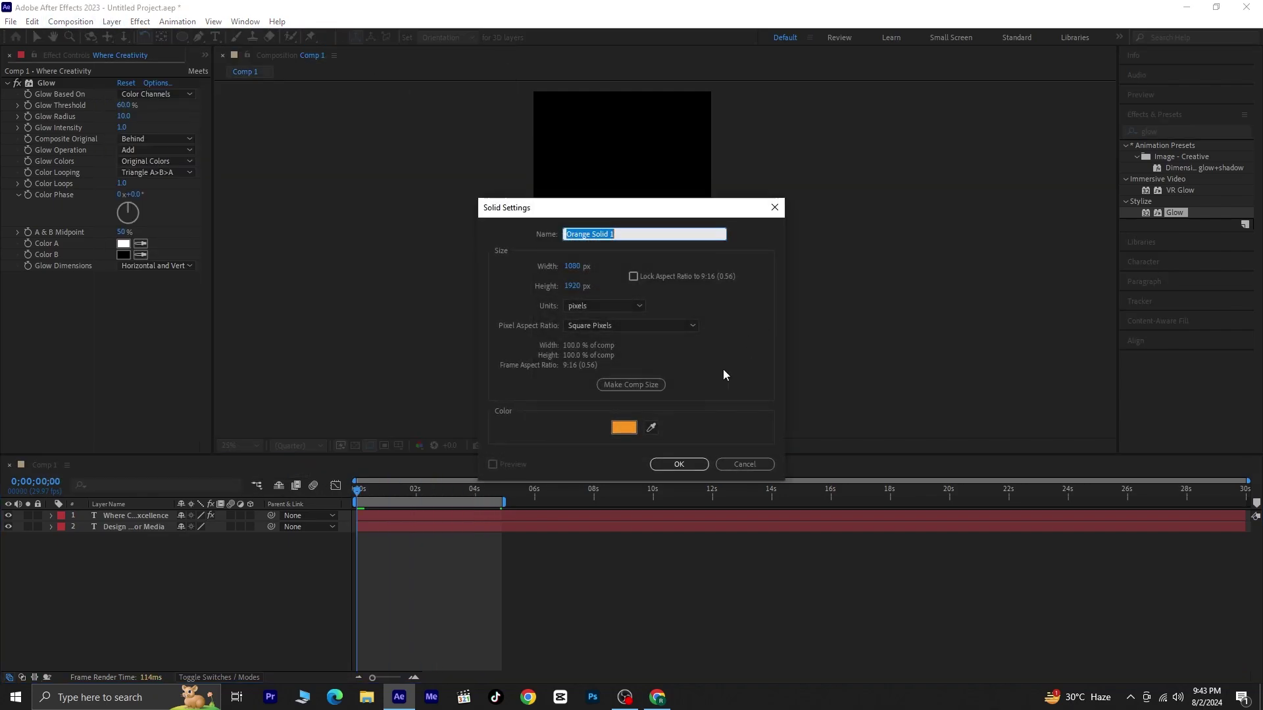
left_click(619, 429)
key("Return")
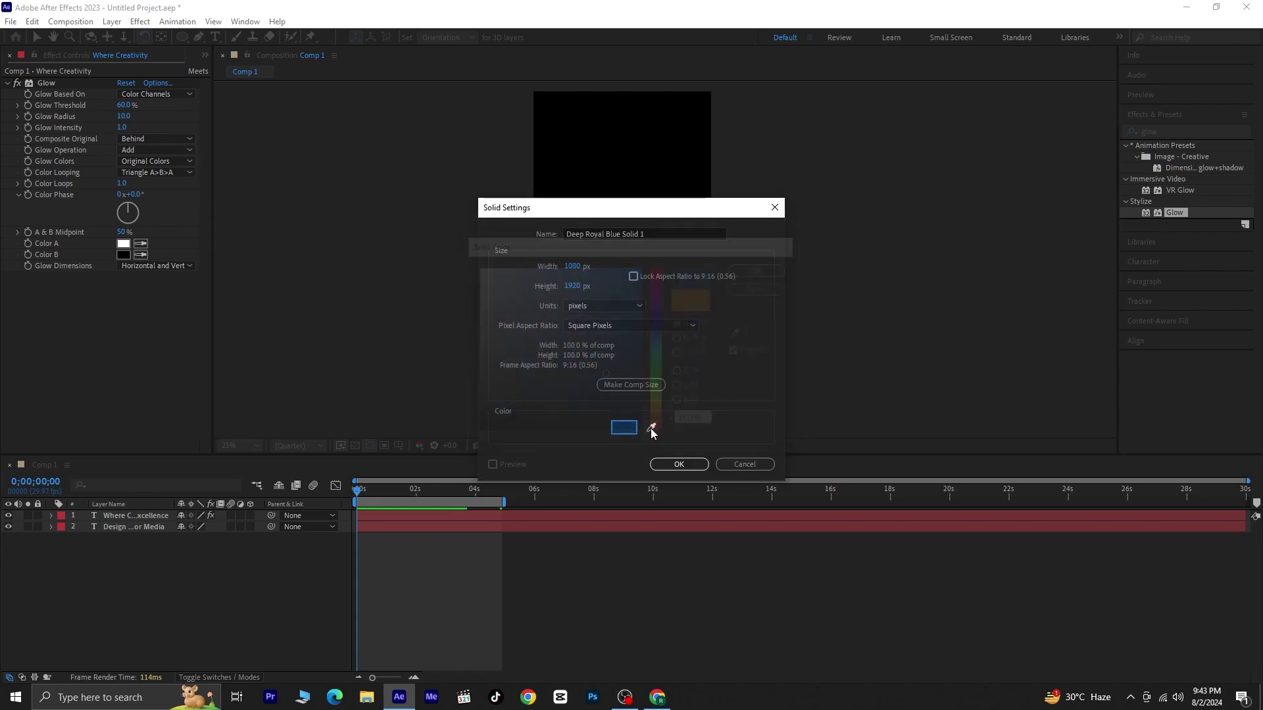
left_click(667, 465)
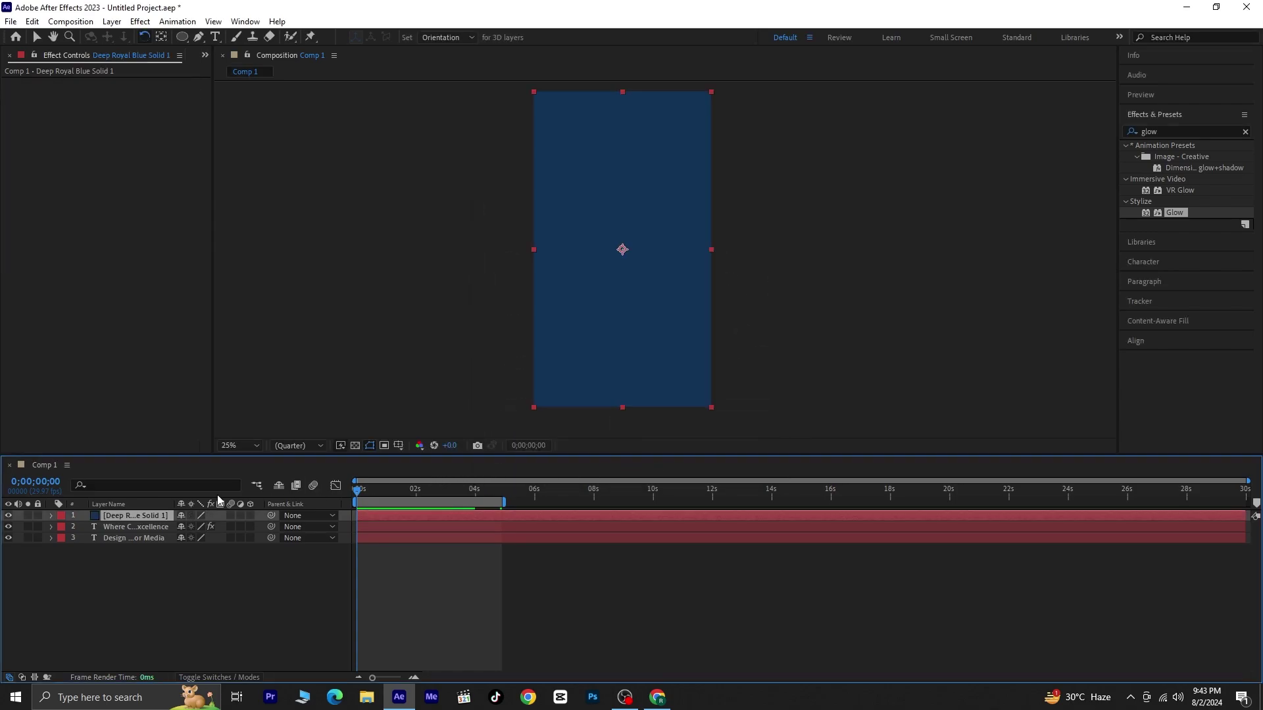
key("ctrl+shift+bracketleft")
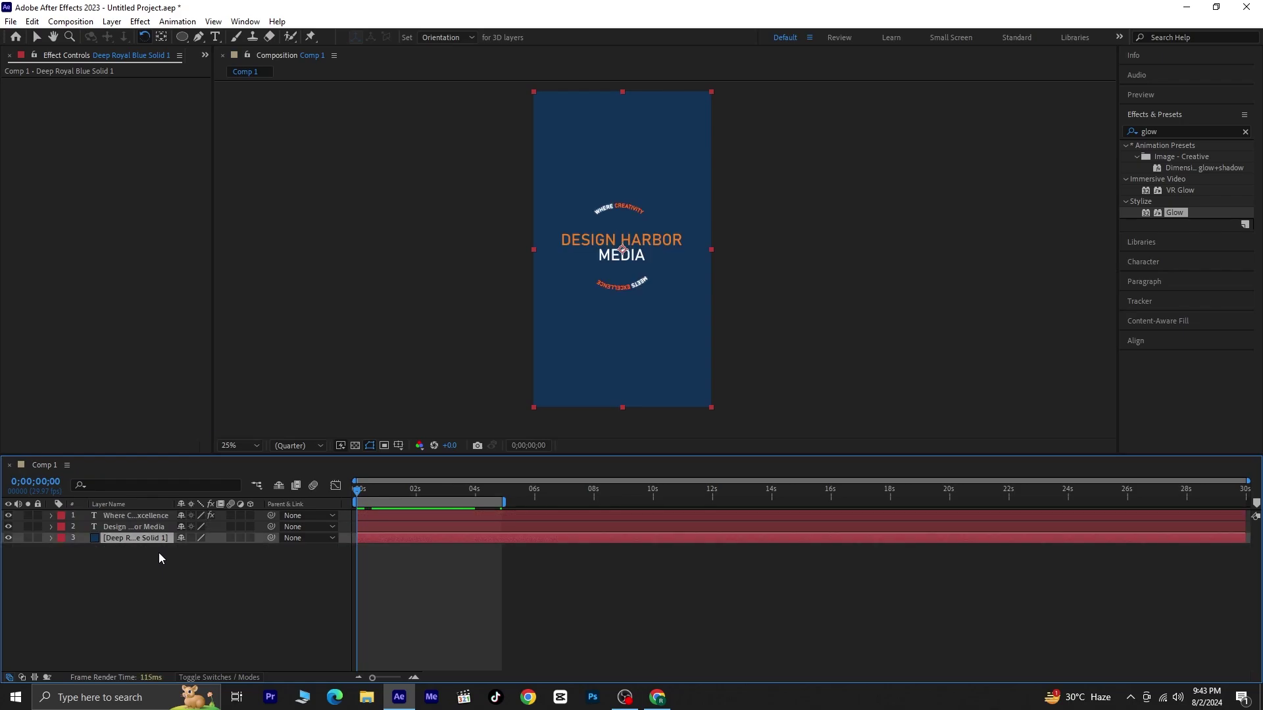